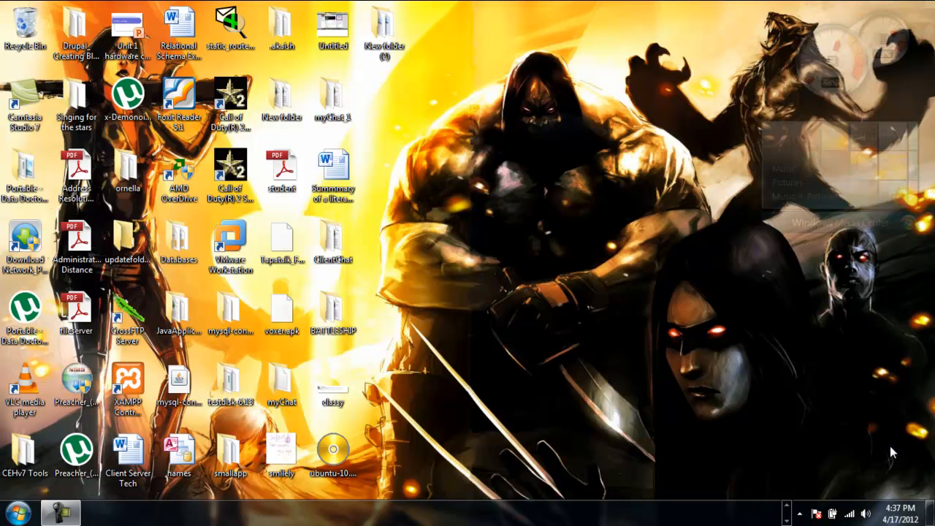
- Switch the taskbar back to the row showing all pinned and running programs
{"action": "left_click", "coordinate": [787, 506]}
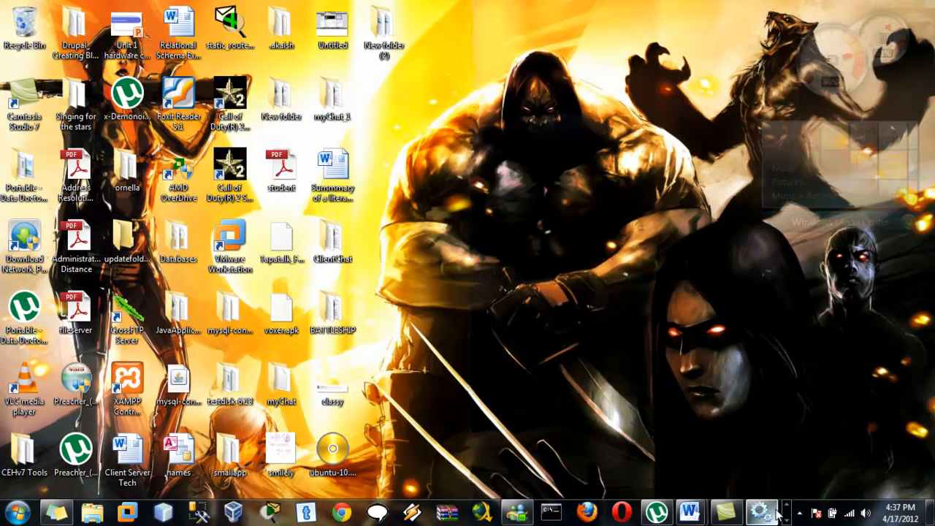
{"action": "mouse_move", "coordinate": [778, 515]}
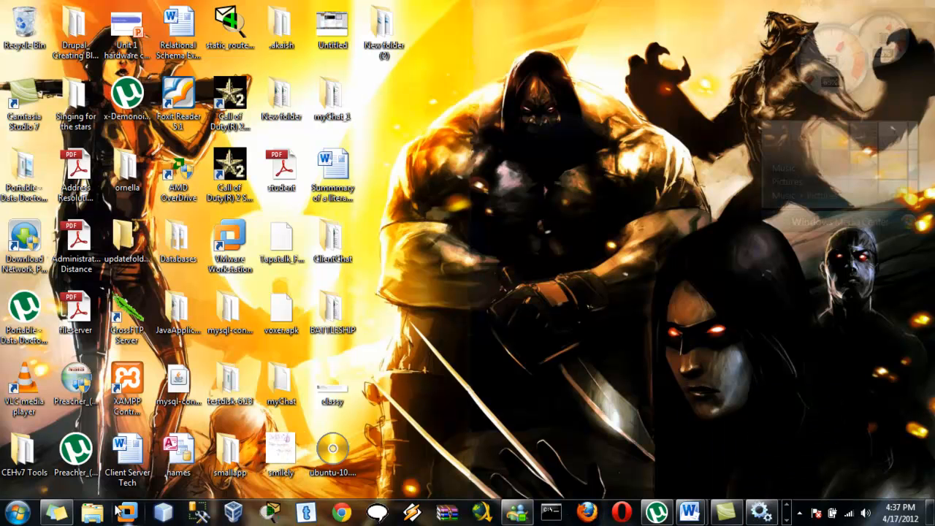
- Search the Start menu for 'services' and launch the Services program
{"action": "left_click", "coordinate": [25, 513]}
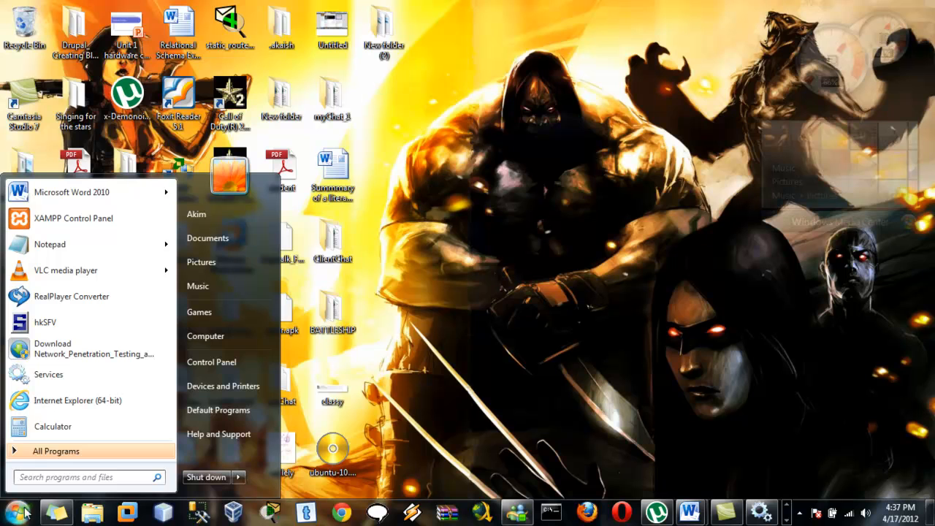
{"action": "type", "text": "s"}
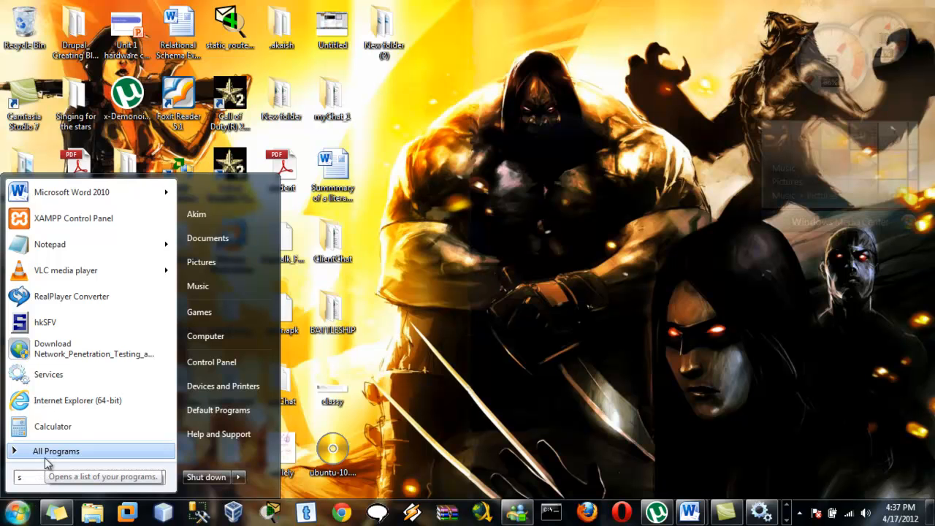
{"action": "type", "text": "ervices"}
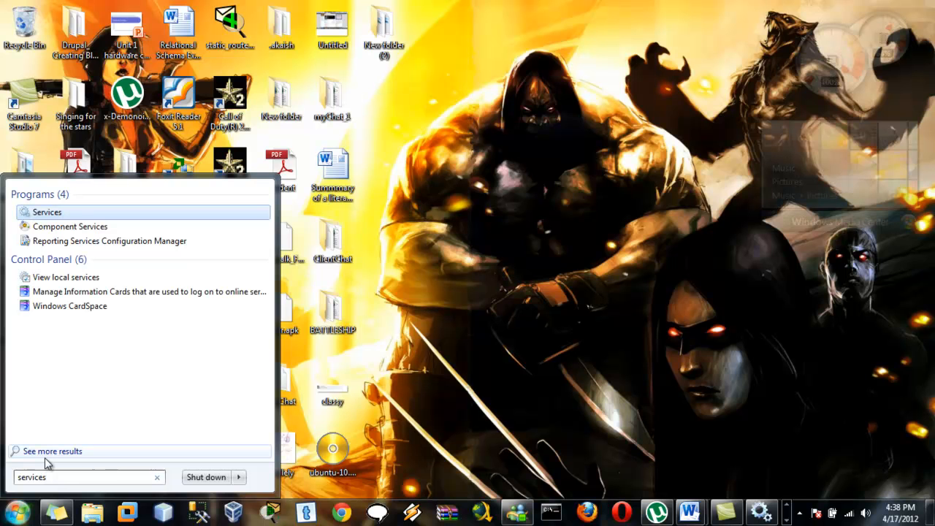
{"action": "left_click", "coordinate": [763, 511]}
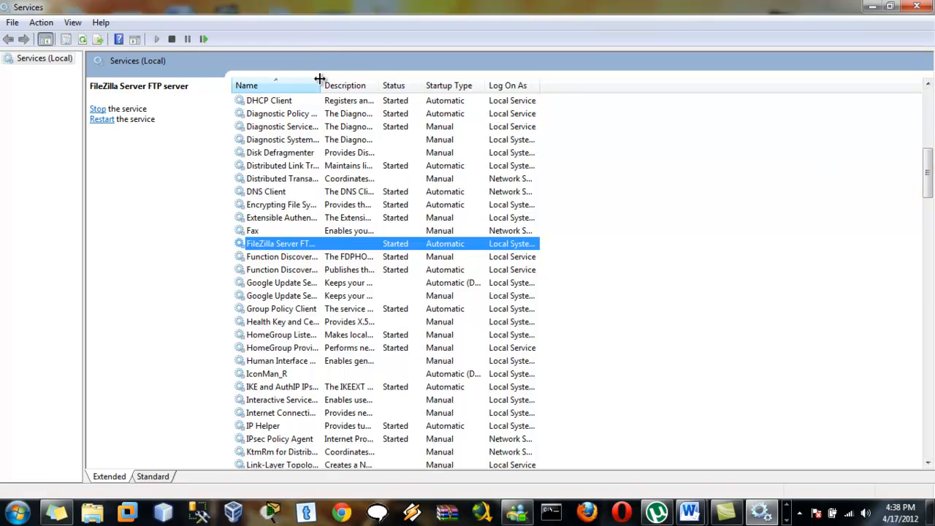
- Widen the Services Name column to show full service names, then minimize the window
{"action": "left_click_drag", "start_coordinate": [320, 78], "coordinate": [366, 79]}
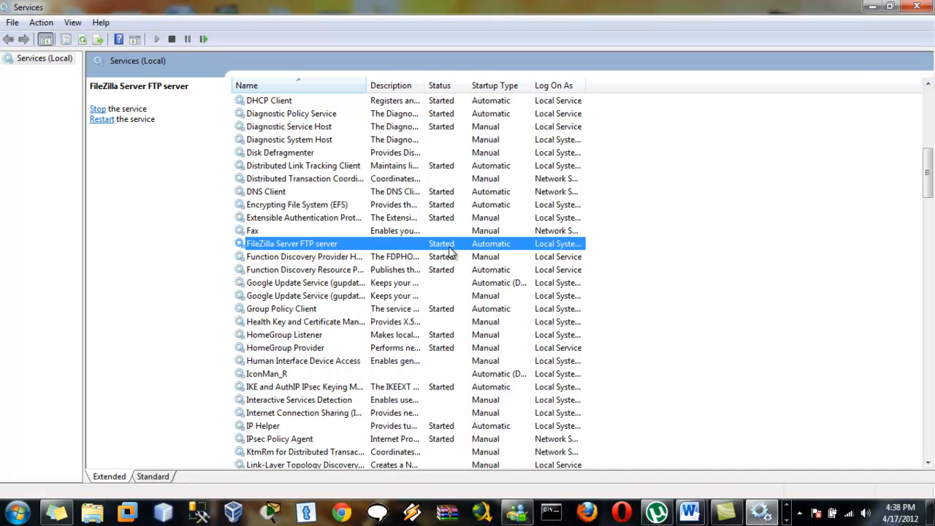
{"action": "left_click", "coordinate": [869, 6]}
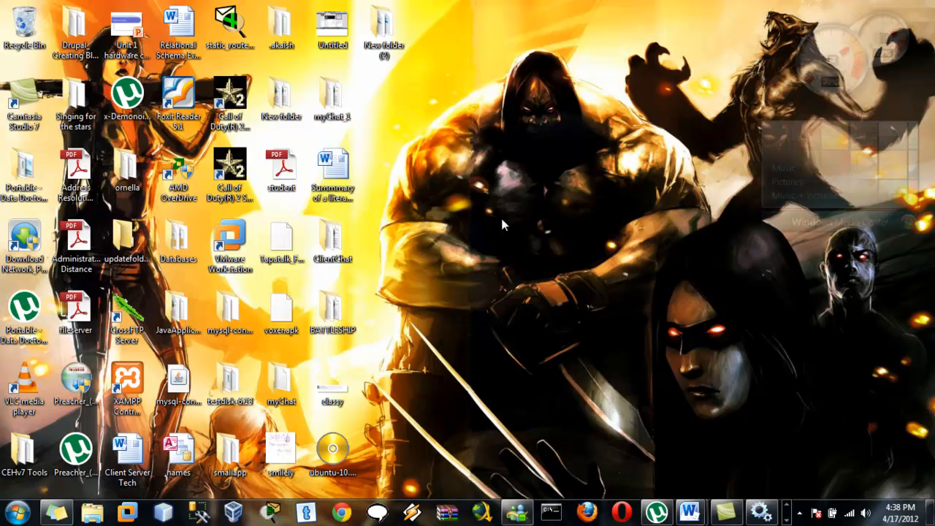
- Bring up the already-running XAMPP Control Panel from the tray and open FileZilla's Admin window
{"action": "left_click", "coordinate": [117, 401]}
{"action": "double_click", "coordinate": [117, 401]}
{"action": "left_click", "coordinate": [516, 305]}
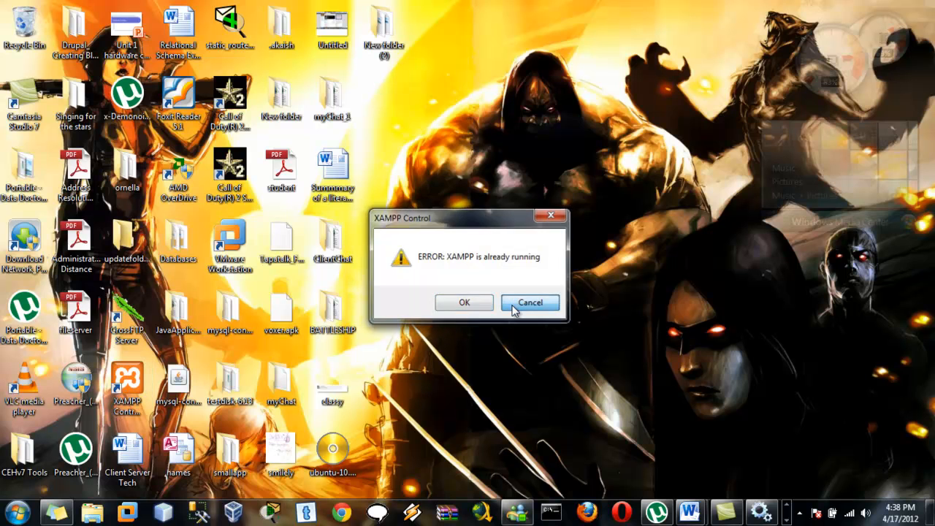
{"action": "left_click", "coordinate": [787, 521]}
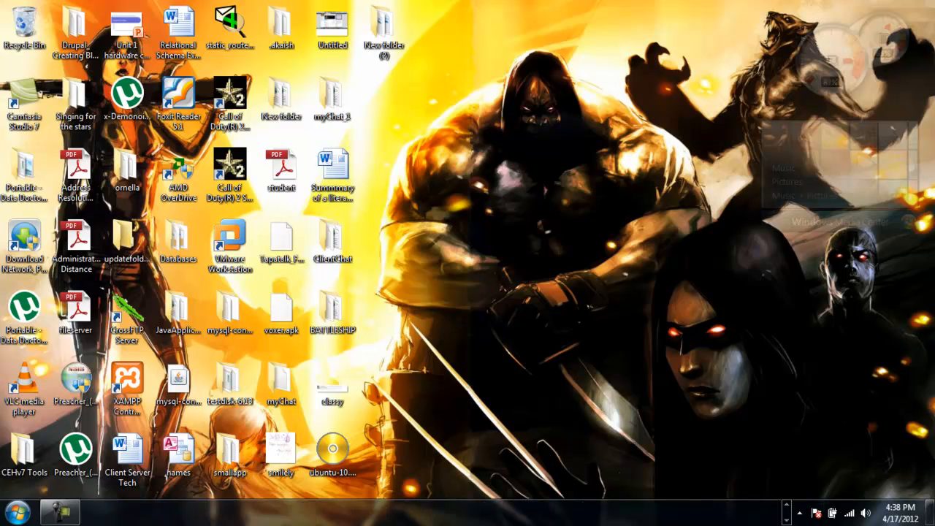
{"action": "left_click", "coordinate": [800, 514]}
{"action": "left_click", "coordinate": [832, 421]}
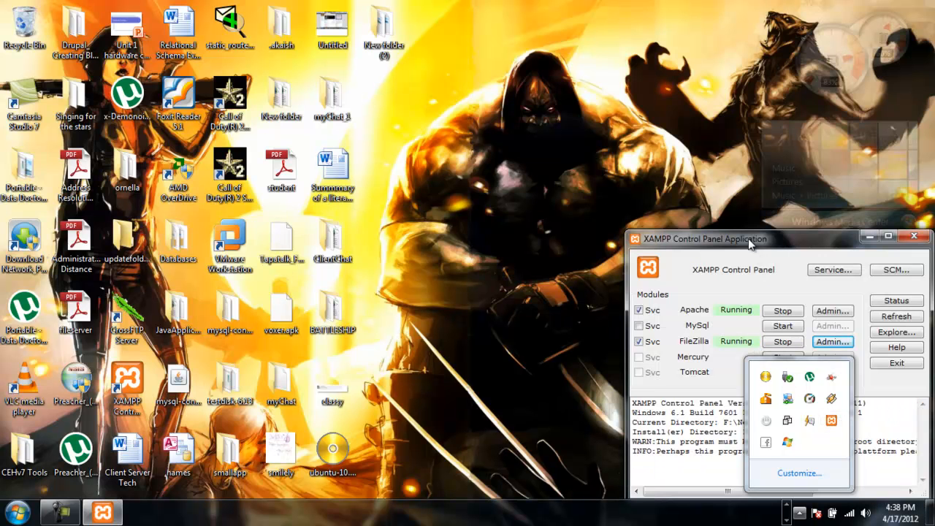
{"action": "left_click", "coordinate": [826, 341]}
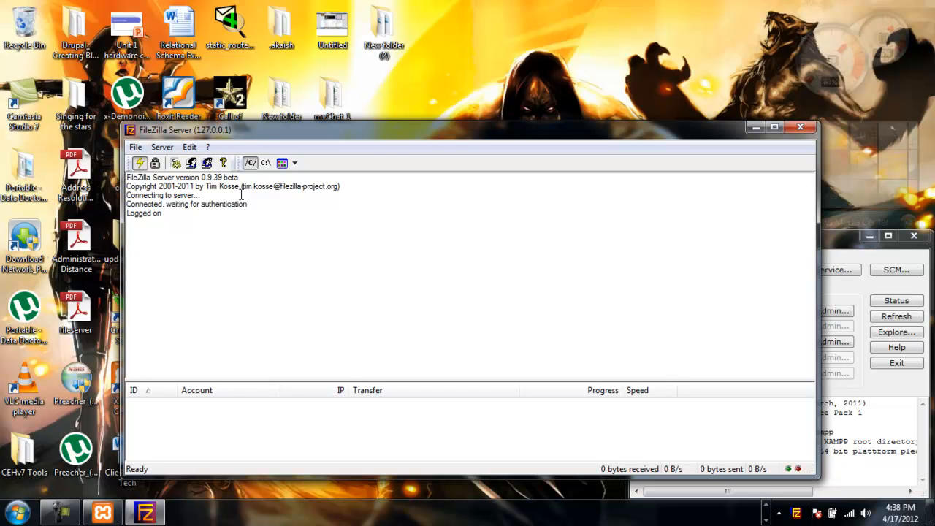
{"action": "left_click", "coordinate": [190, 149]}
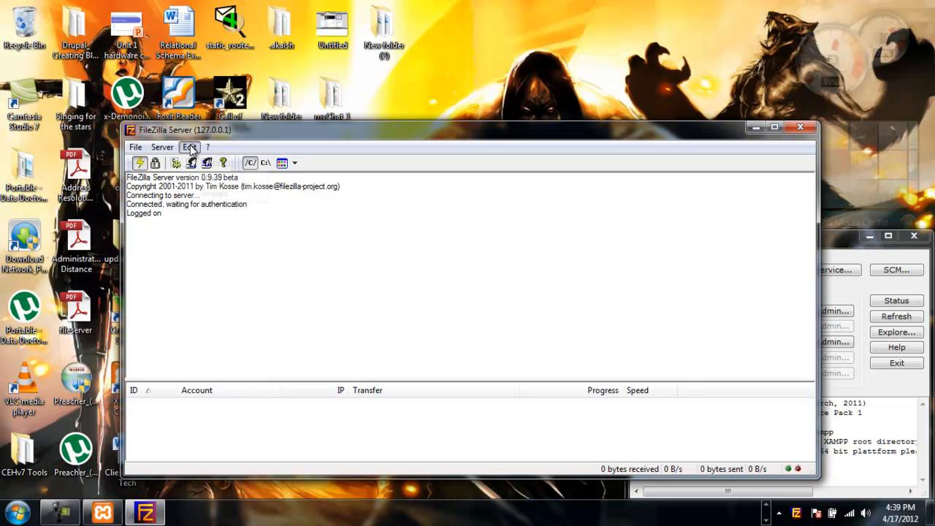
{"action": "left_click", "coordinate": [211, 179]}
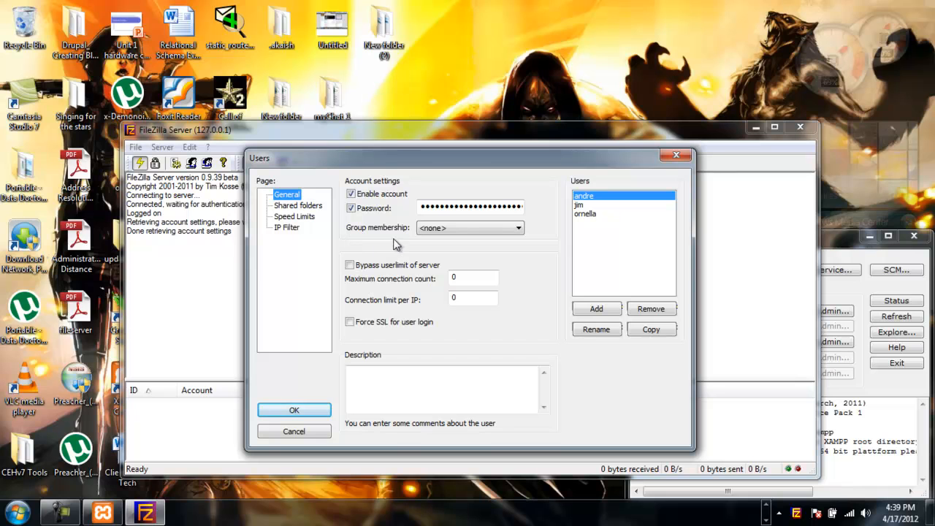
{"action": "left_click", "coordinate": [580, 206]}
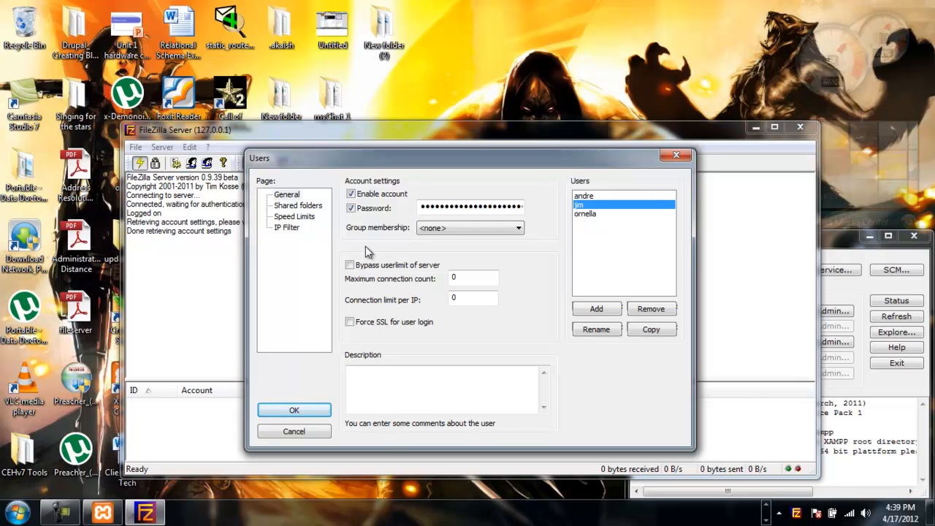
{"action": "left_click", "coordinate": [308, 207]}
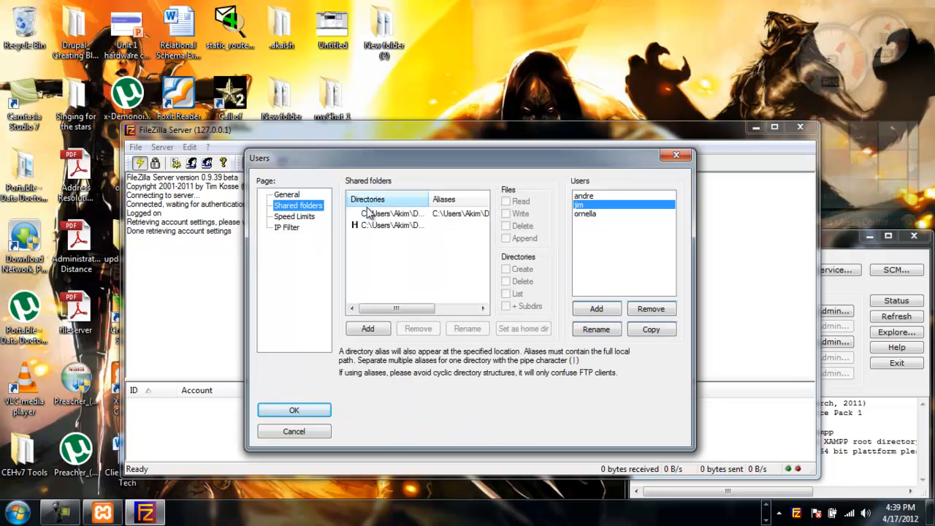
{"action": "left_click", "coordinate": [584, 196]}
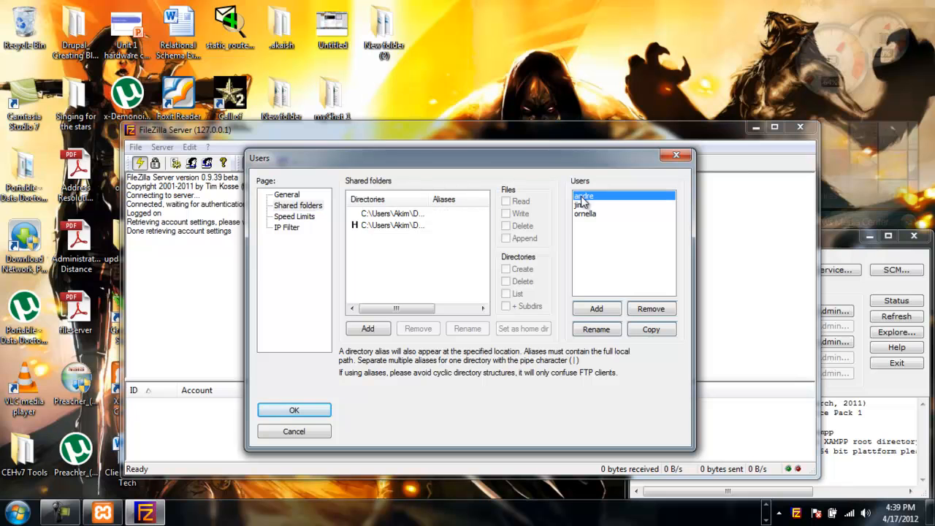
{"action": "left_click", "coordinate": [402, 214]}
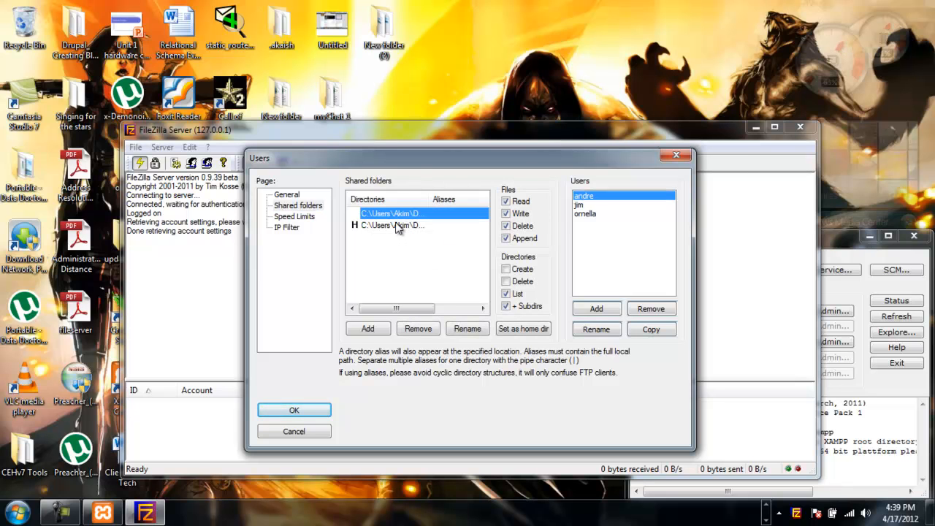
{"action": "left_click", "coordinate": [398, 227]}
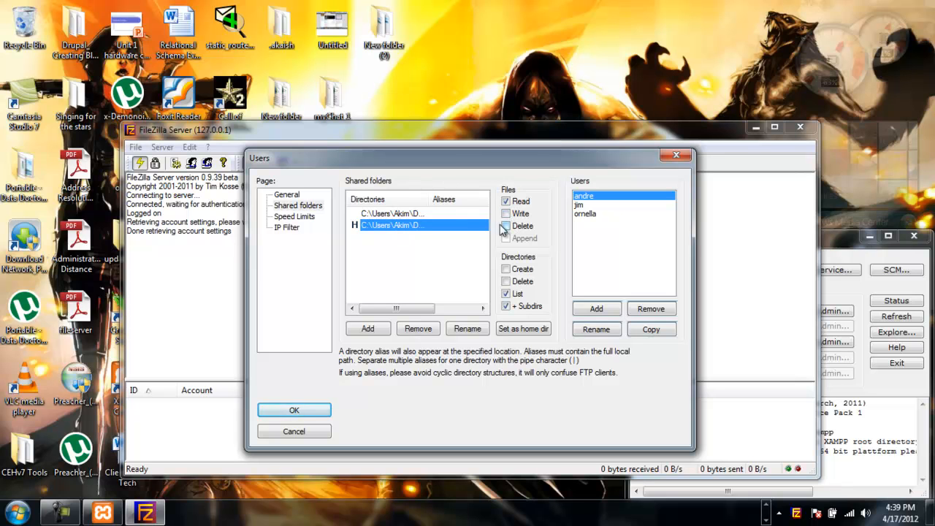
{"action": "left_click", "coordinate": [408, 216]}
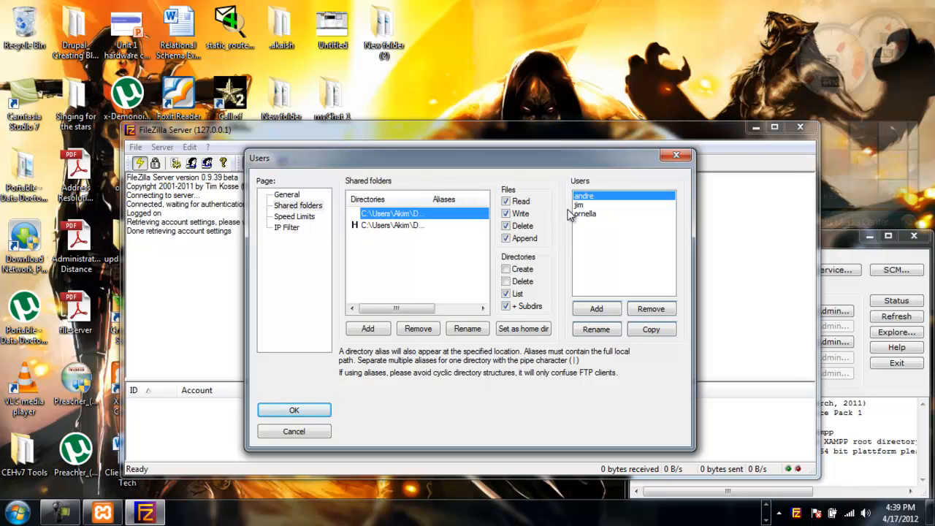
{"action": "left_click", "coordinate": [306, 217]}
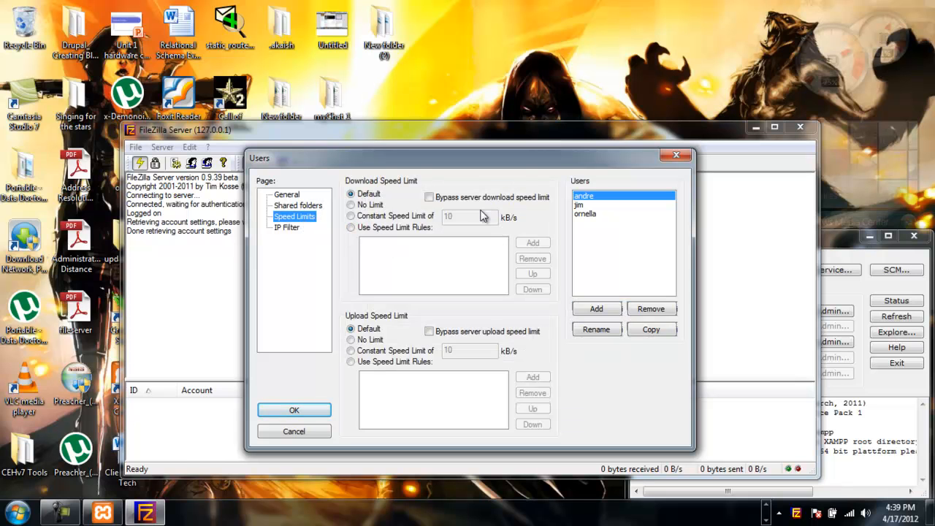
{"action": "left_click", "coordinate": [290, 229]}
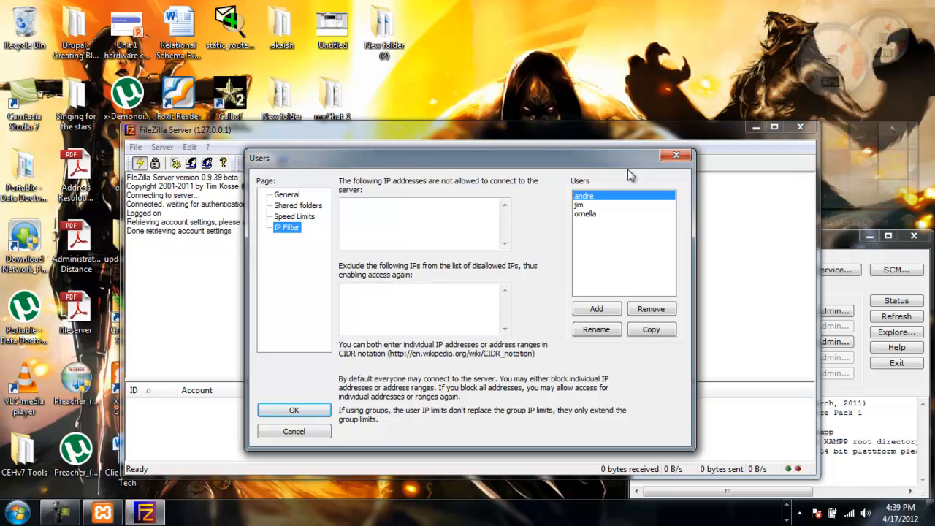
{"action": "left_click", "coordinate": [676, 155]}
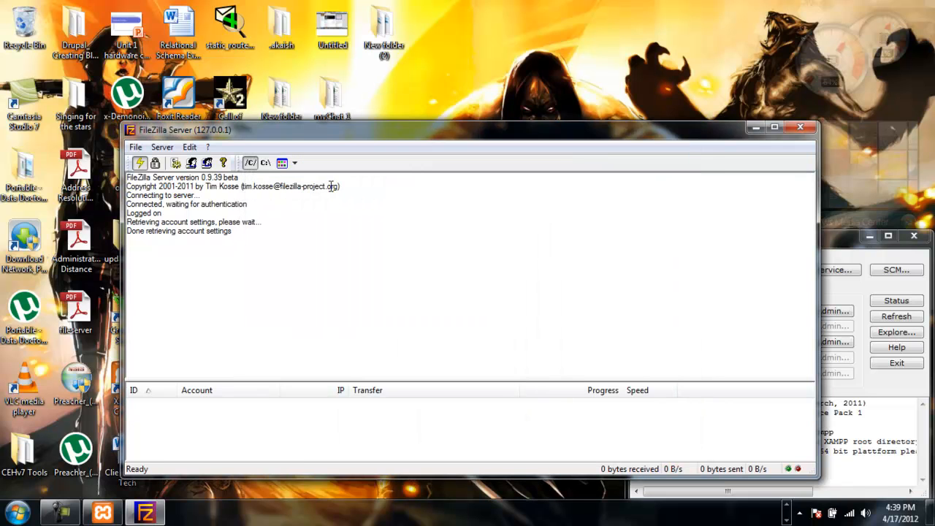
- Compare both shared folders' permissions in the Users dialog, then close it and the FileZilla Server window
{"action": "left_click", "coordinate": [191, 148]}
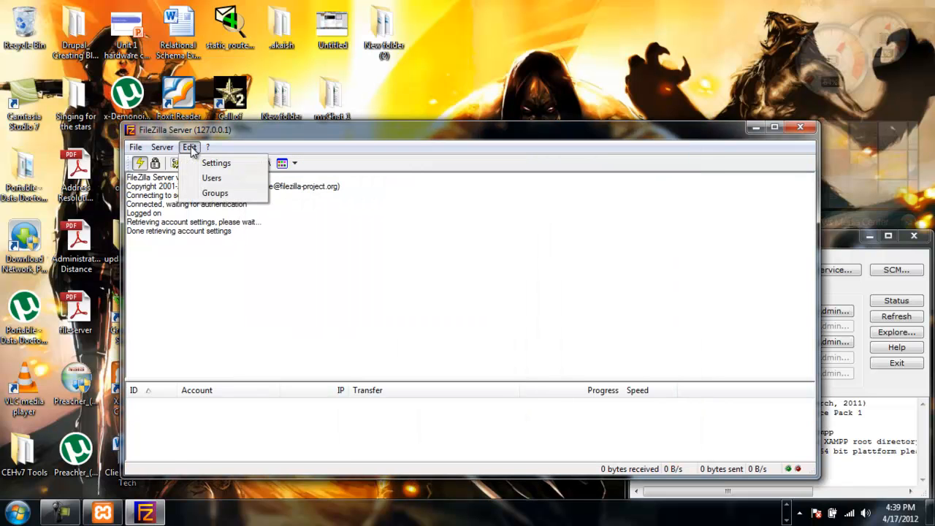
{"action": "left_click", "coordinate": [209, 180]}
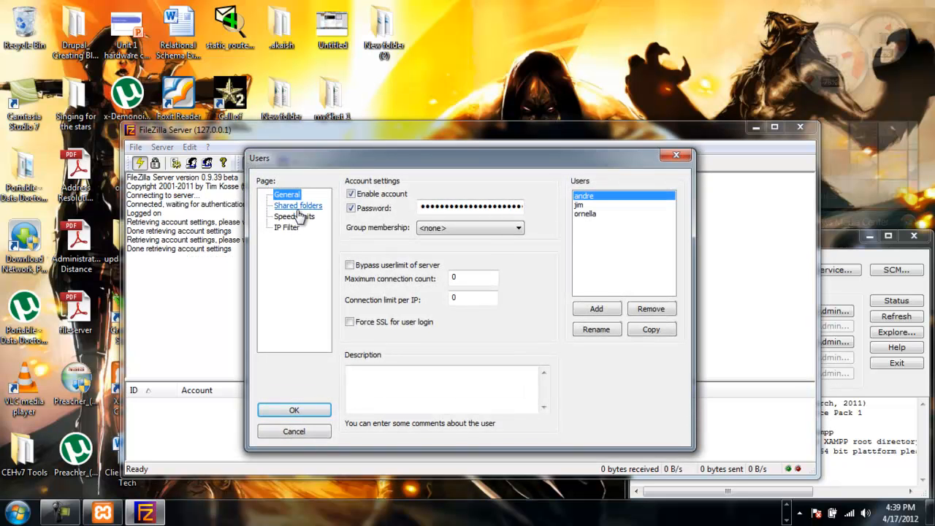
{"action": "left_click", "coordinate": [299, 208]}
{"action": "left_click", "coordinate": [394, 214]}
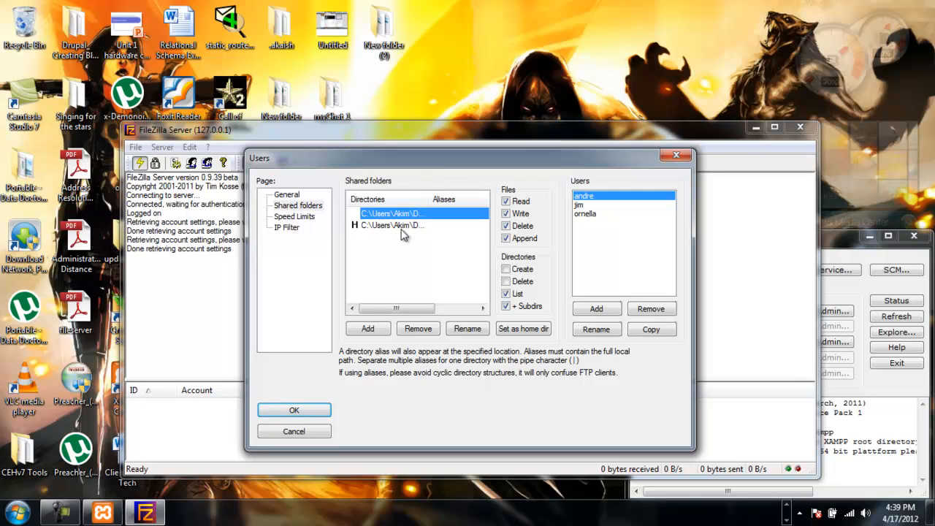
{"action": "left_click", "coordinate": [400, 225]}
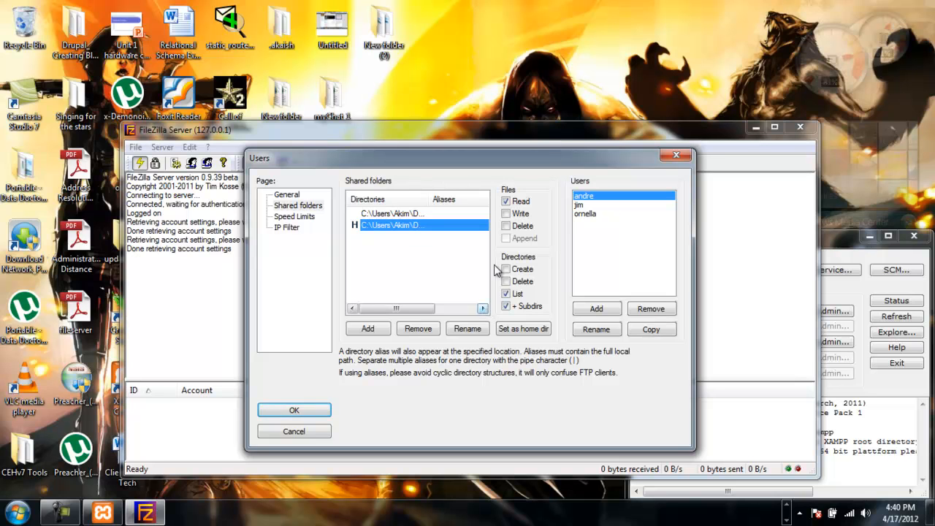
{"action": "left_click", "coordinate": [402, 215]}
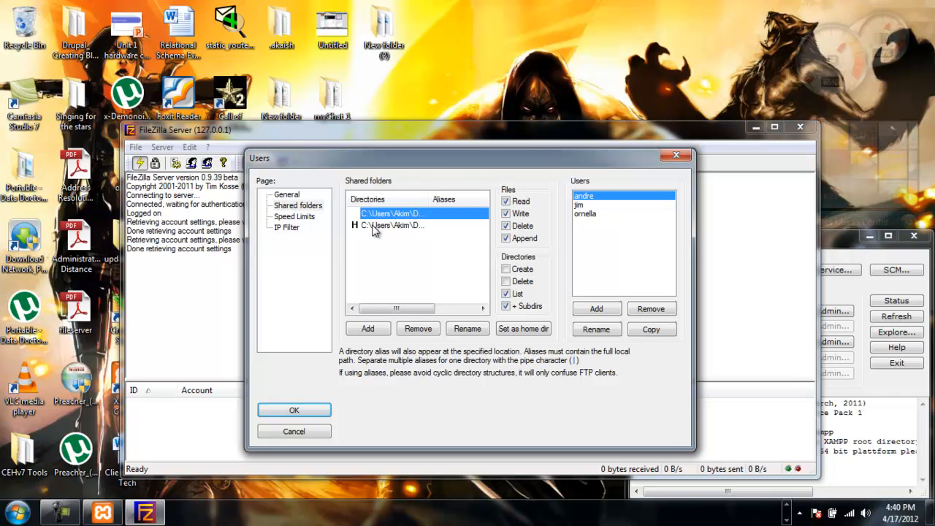
{"action": "left_click", "coordinate": [376, 228]}
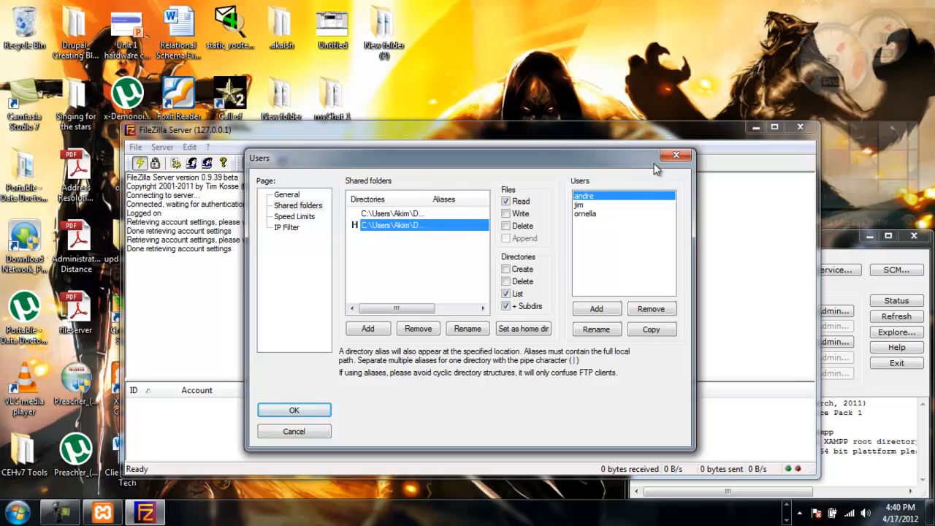
{"action": "left_click", "coordinate": [674, 156]}
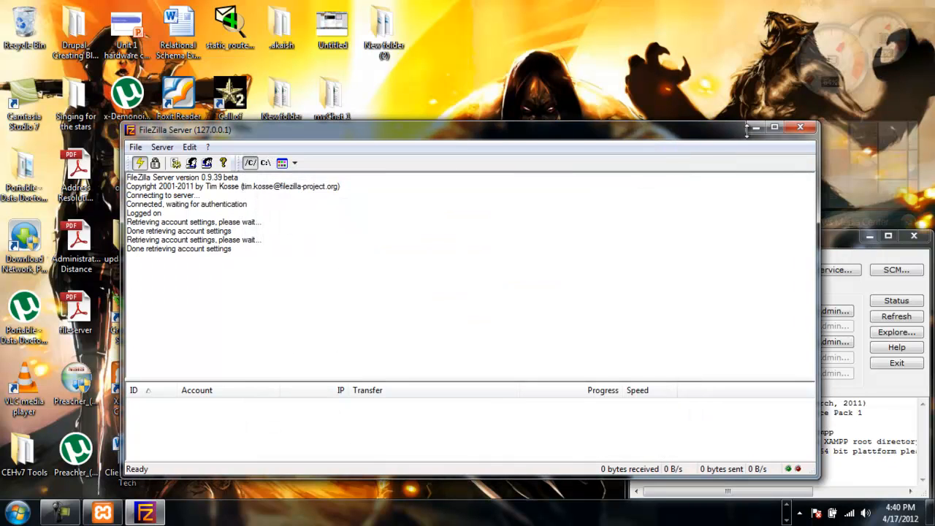
{"action": "left_click", "coordinate": [801, 130]}
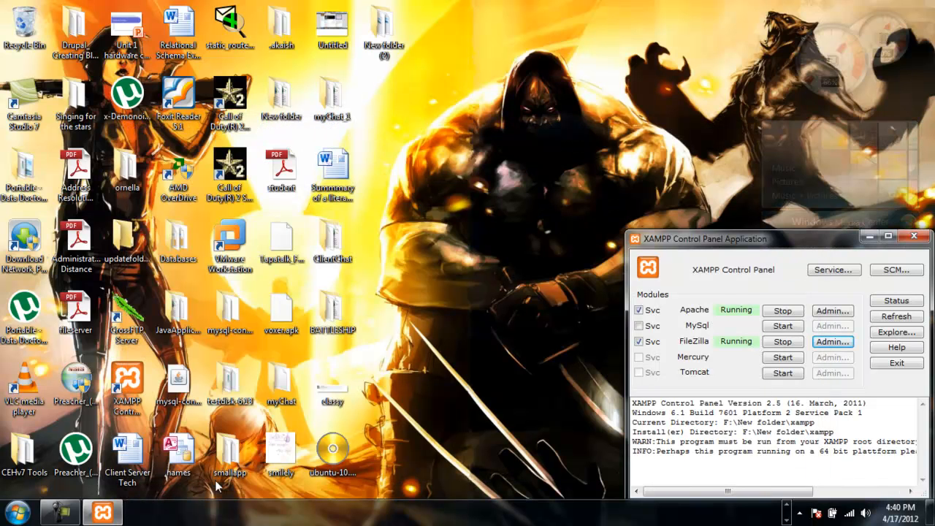
- Switch the taskbar's program row and launch Opera to the Google homepage
{"action": "left_click", "coordinate": [787, 506]}
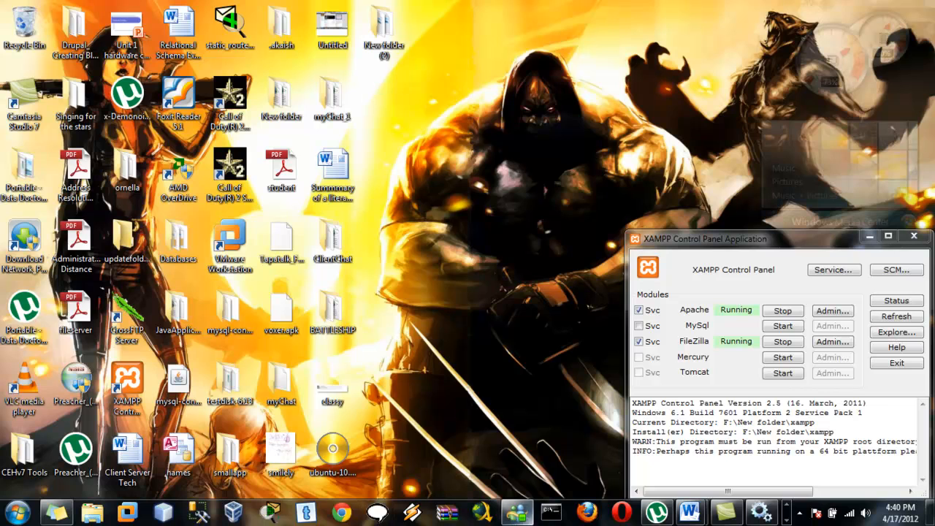
{"action": "left_click", "coordinate": [619, 513]}
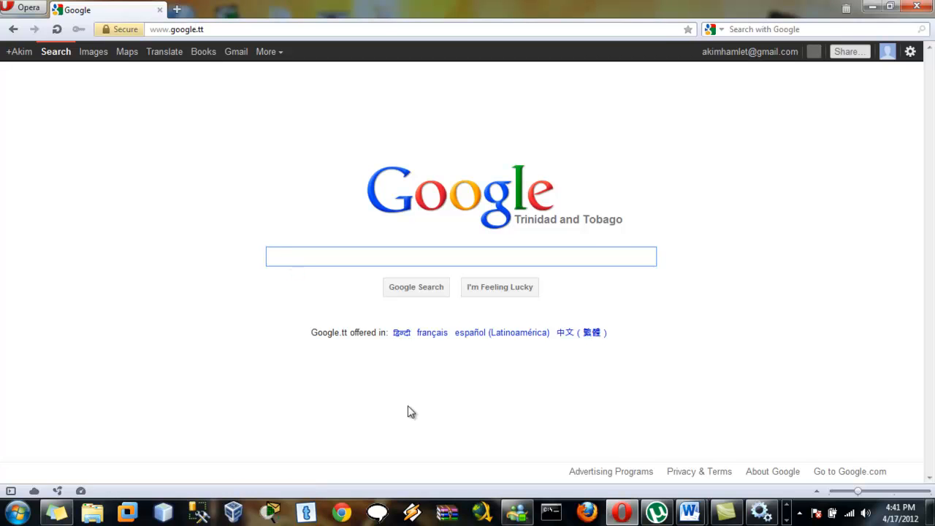
- Open Command Prompt and run ipconfig
{"action": "left_click", "coordinate": [551, 514]}
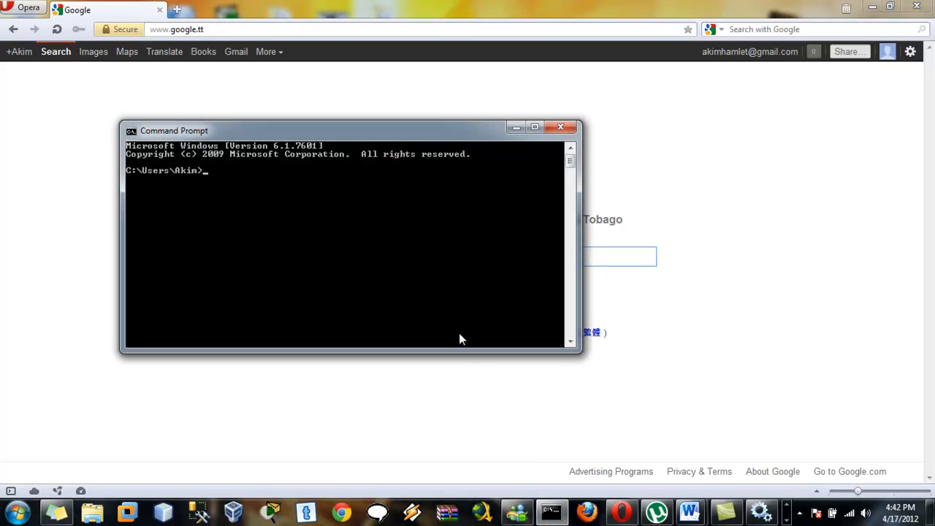
{"action": "type", "text": "ipconfig"}
{"action": "key", "text": "Return"}
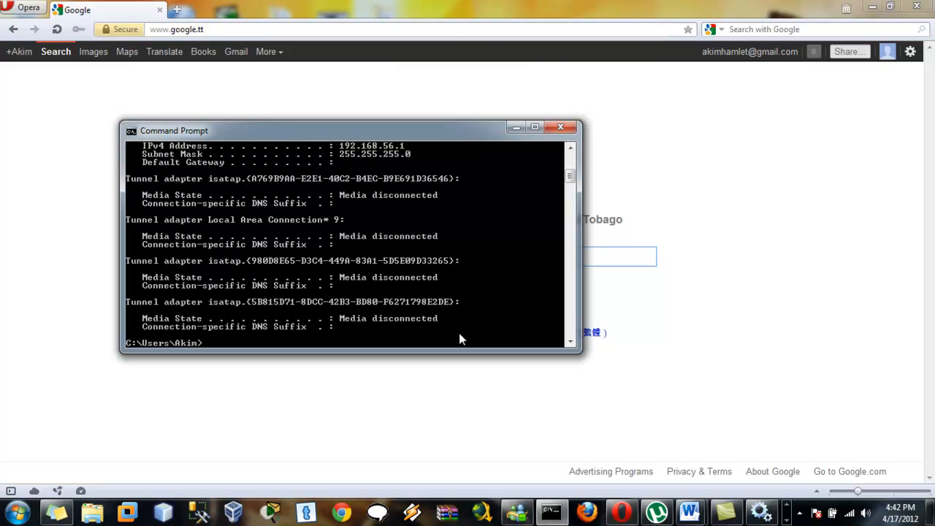
- Scroll the output up to the Wireless LAN adapter's IPv4 address 192.168.2.107
{"action": "left_click", "coordinate": [571, 149]}
{"action": "left_click", "coordinate": [571, 149]}
{"action": "double_click", "coordinate": [572, 149]}
{"action": "double_click", "coordinate": [572, 149]}
{"action": "double_click", "coordinate": [571, 149]}
{"action": "double_click", "coordinate": [572, 150]}
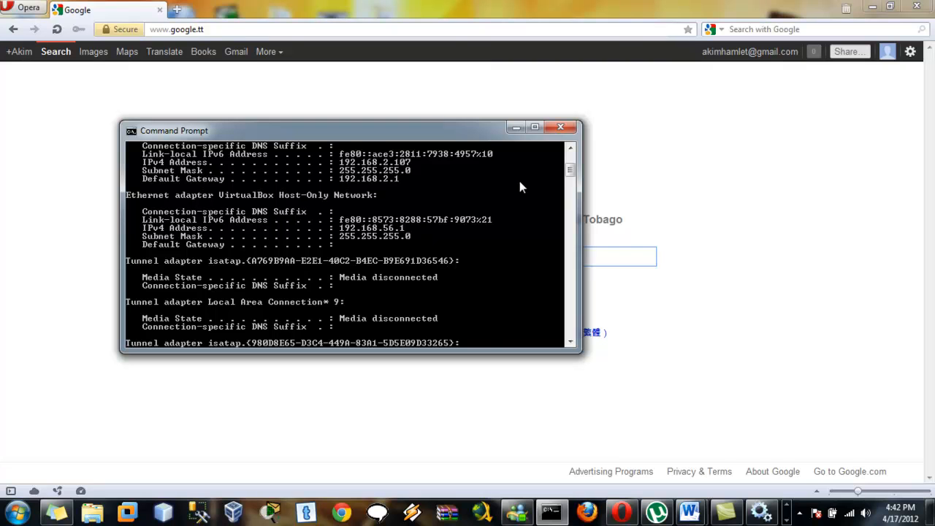
{"action": "double_click", "coordinate": [571, 149]}
{"action": "left_click", "coordinate": [572, 149]}
{"action": "double_click", "coordinate": [572, 149]}
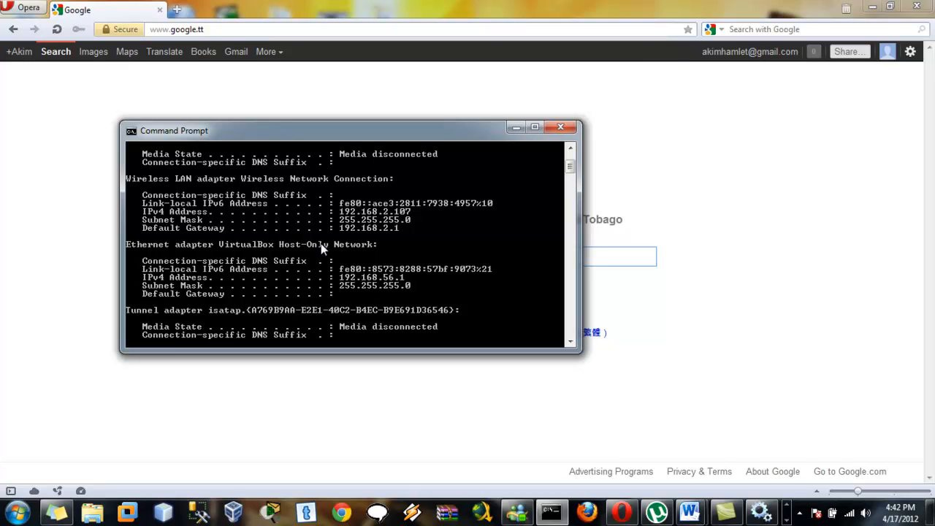
- Load ftp://192.168.2.107 in Opera's address bar, correcting the mistyped IP
{"action": "left_click", "coordinate": [509, 129]}
{"action": "left_click", "coordinate": [358, 28]}
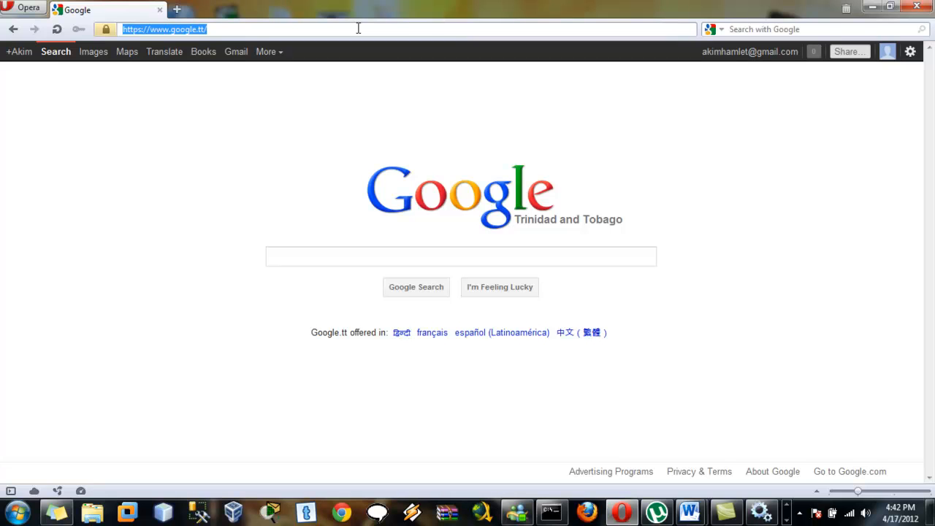
{"action": "type", "text": "f"}
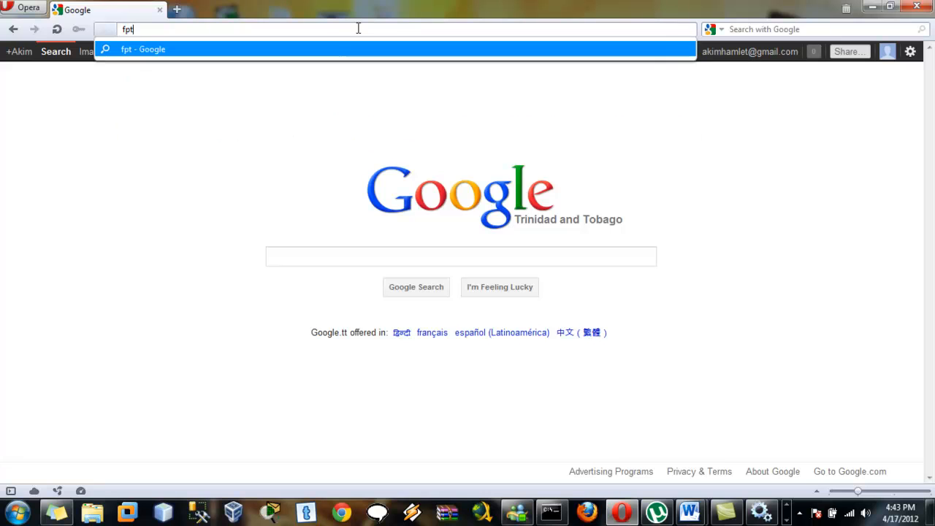
{"action": "type", "text": "tp:"}
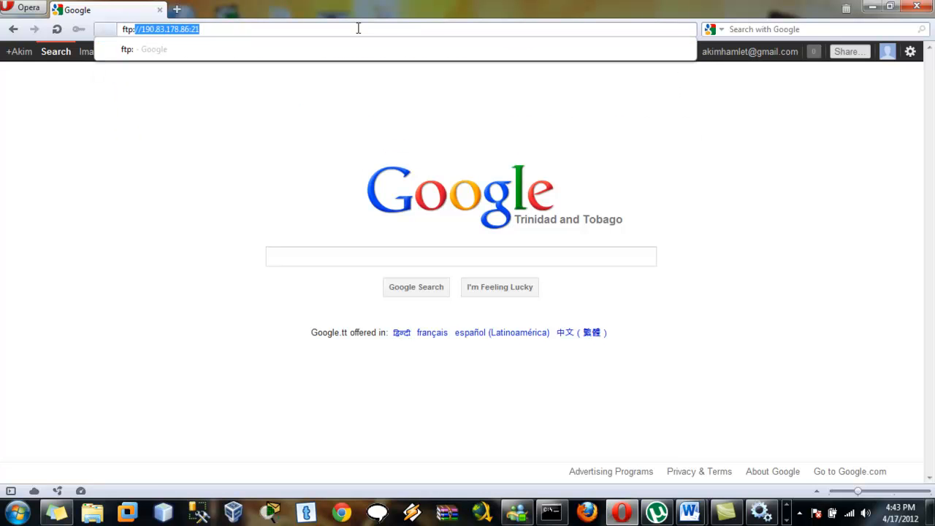
{"action": "key", "text": "Delete"}
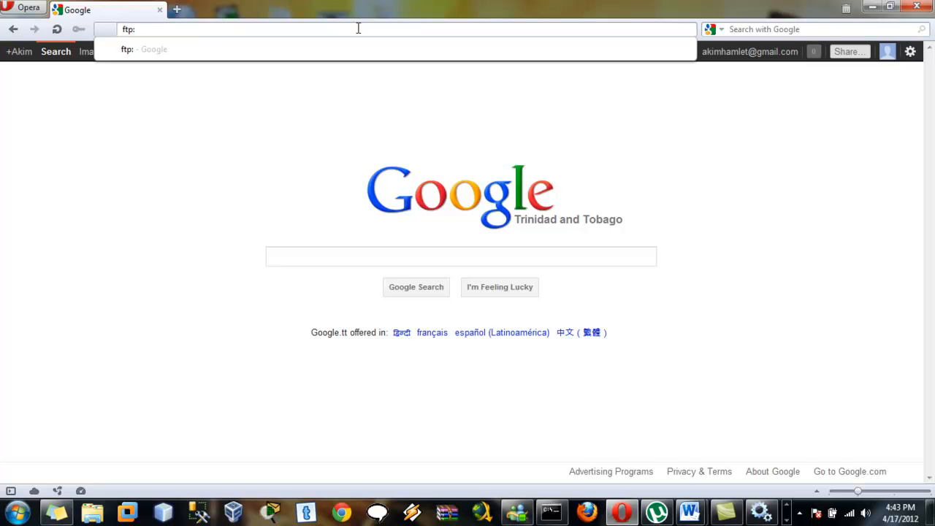
{"action": "type", "text": "//"}
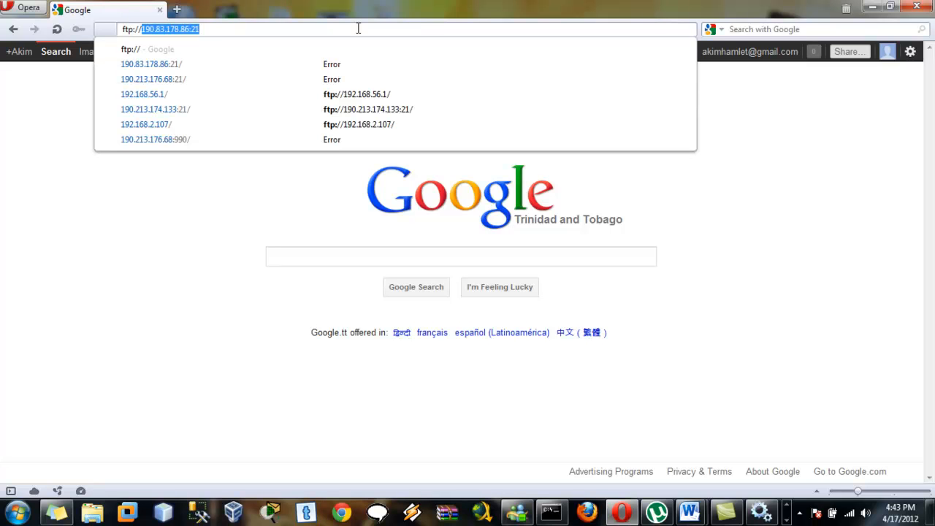
{"action": "type", "text": "192.168"}
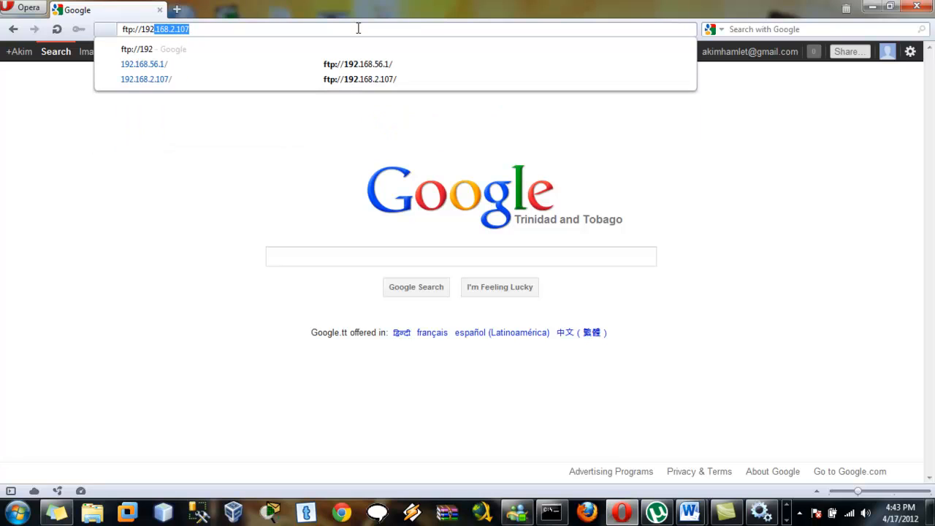
{"action": "type", "text": ".2."}
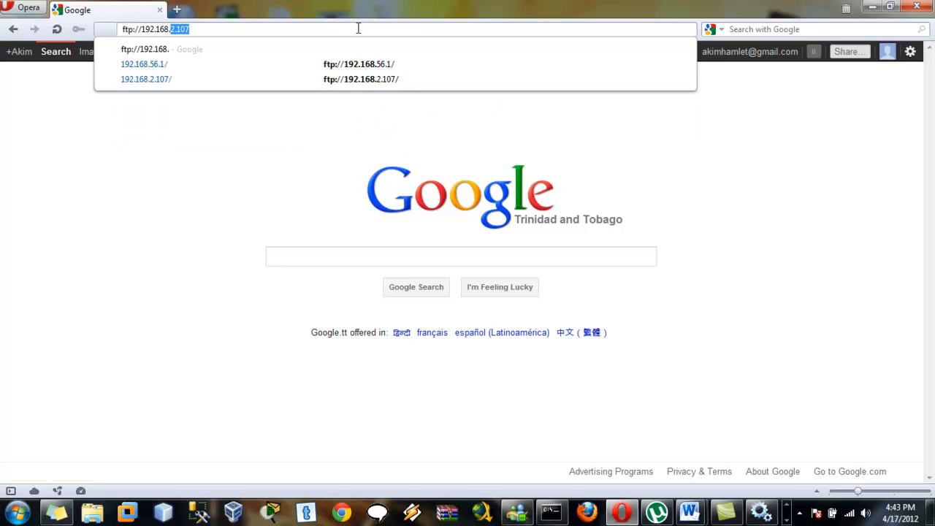
{"action": "type", "text": "197"}
{"action": "key", "text": "BackSpace"}
{"action": "key", "text": "BackSpace"}
{"action": "type", "text": "07"}
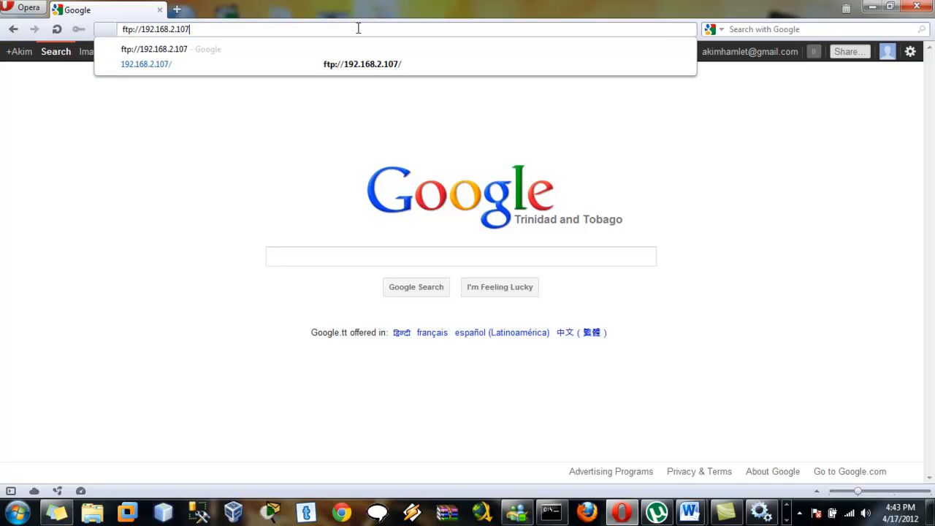
{"action": "key", "text": "Return"}
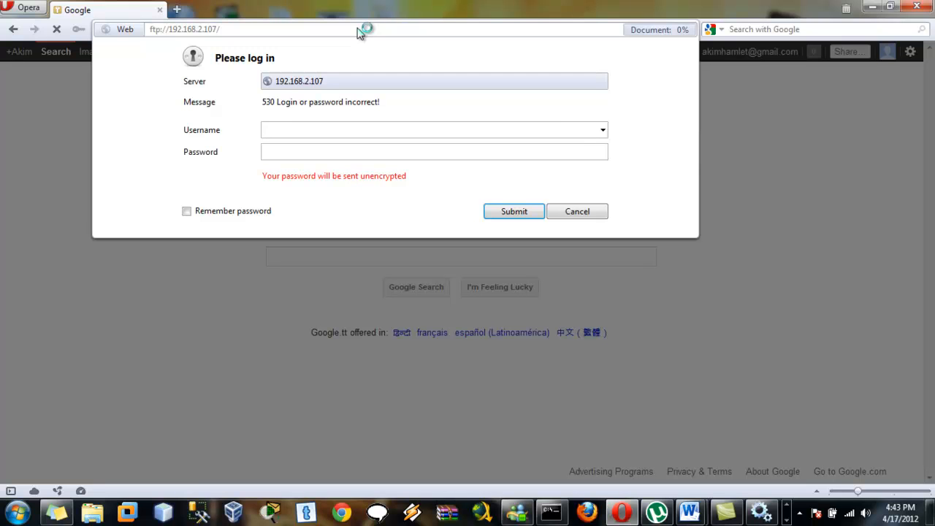
- Log in with the FTP username and password, then scroll through the folder listing
{"action": "type", "text": "andre•••••"}
{"action": "left_click", "coordinate": [494, 215]}
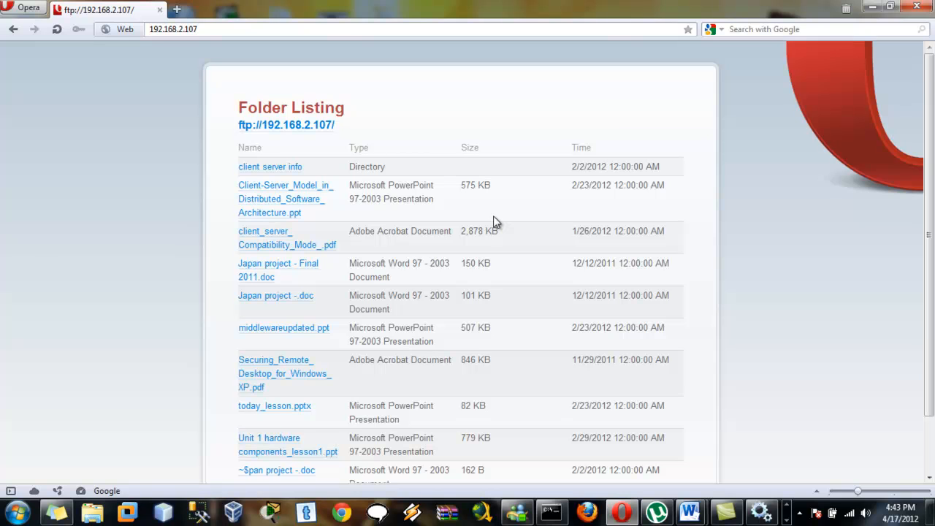
{"action": "scroll", "coordinate": [648, 117], "scroll_direction": "down", "scroll_amount": 1}
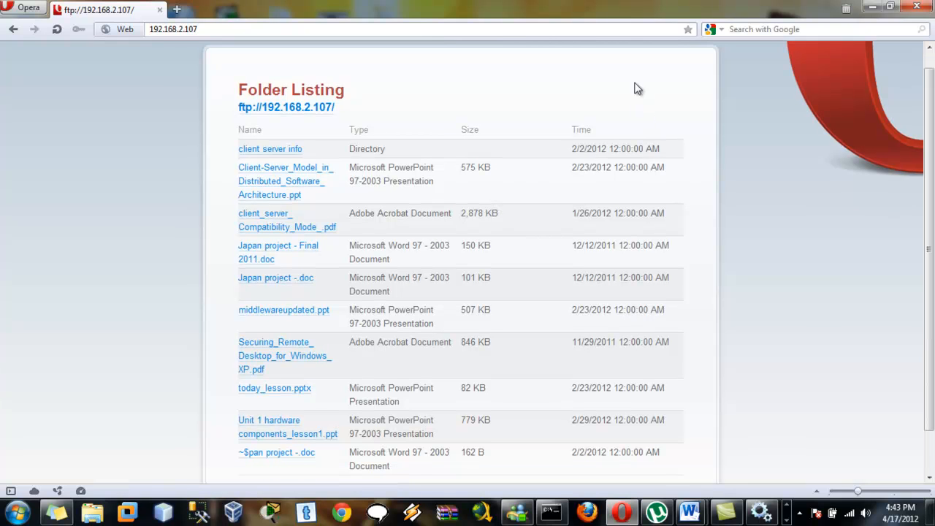
{"action": "scroll", "coordinate": [934, 171], "scroll_direction": "up", "scroll_amount": 1}
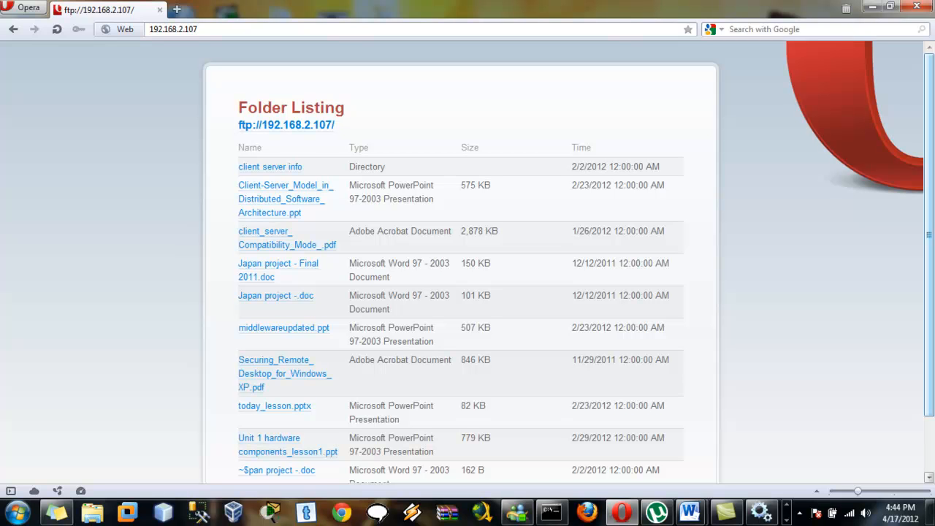
{"action": "scroll", "coordinate": [569, 259], "scroll_direction": "down", "scroll_amount": 3}
{"action": "left_click_drag", "start_coordinate": [931, 139], "coordinate": [926, 70]}
{"action": "left_click", "coordinate": [787, 520]}
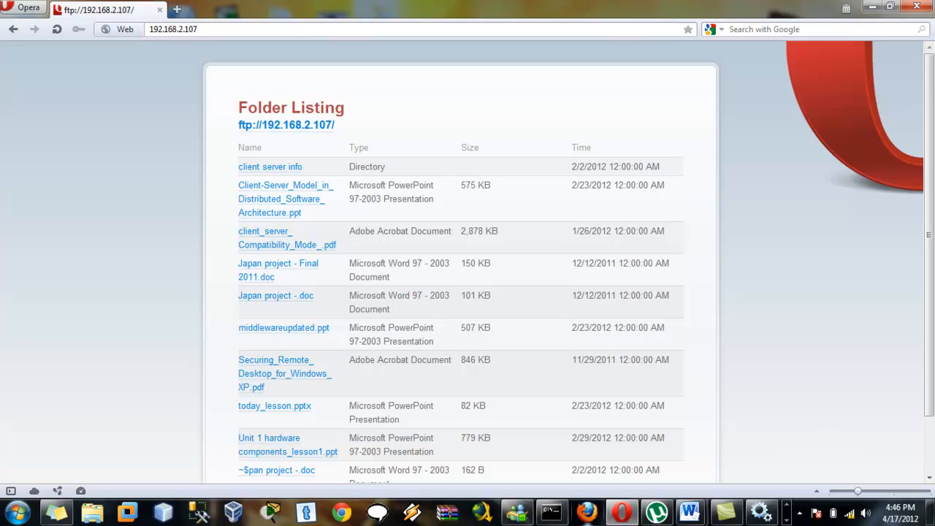
{"action": "left_click", "coordinate": [552, 513]}
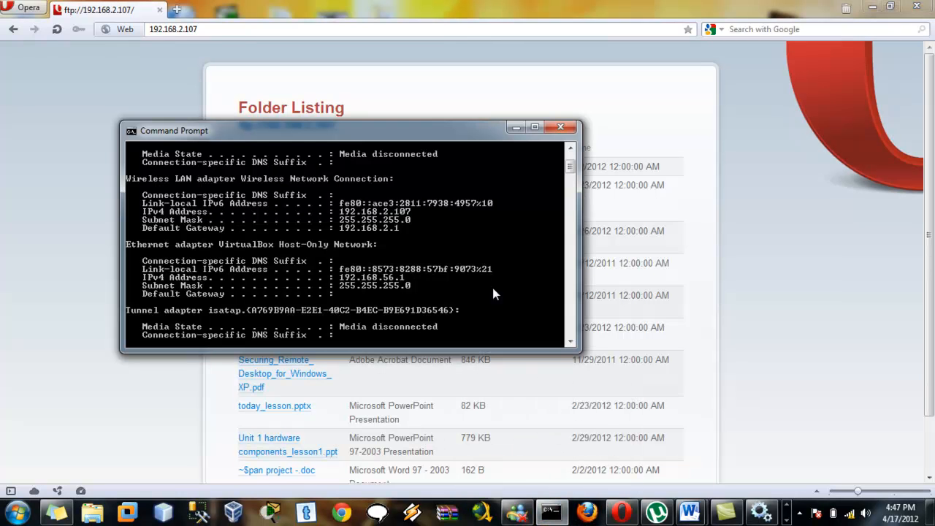
{"action": "key", "text": "Return"}
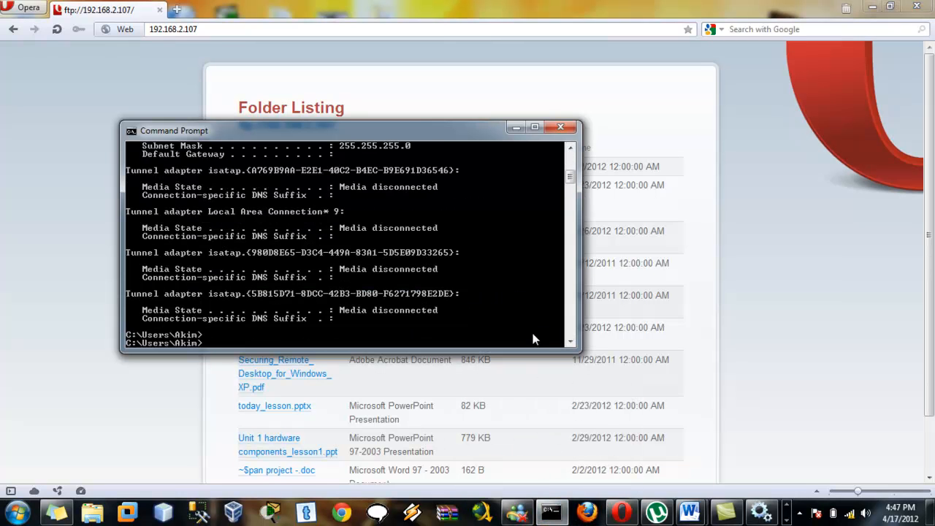
{"action": "type", "text": "ipconfig"}
{"action": "key", "text": "Return"}
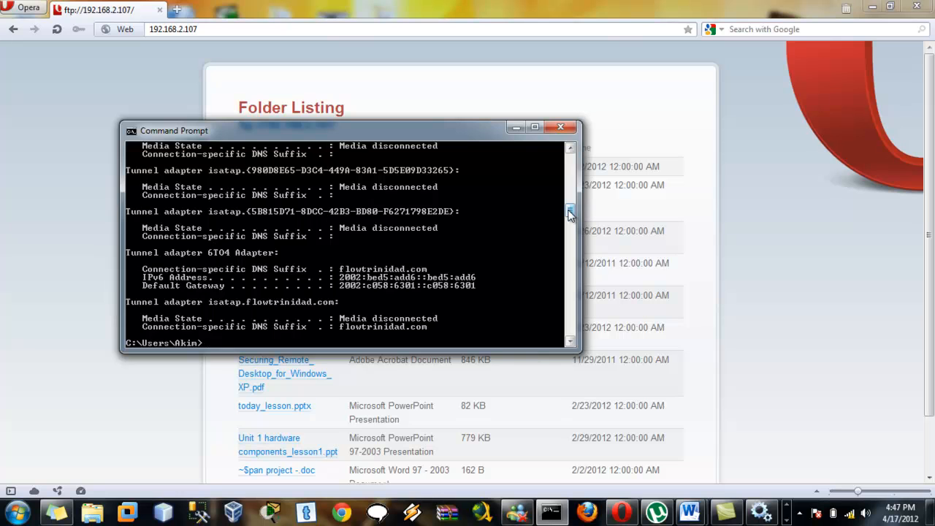
{"action": "left_click_drag", "start_coordinate": [570, 213], "coordinate": [573, 193]}
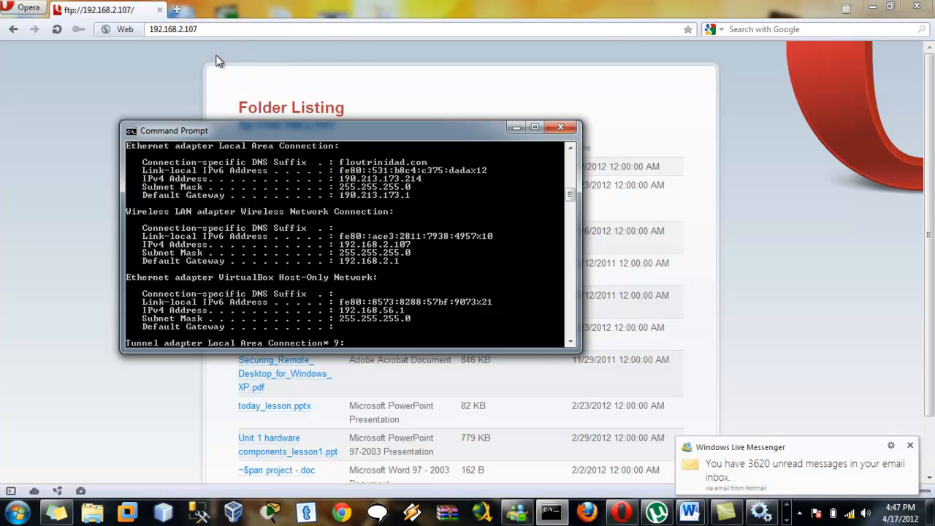
{"action": "left_click", "coordinate": [204, 28]}
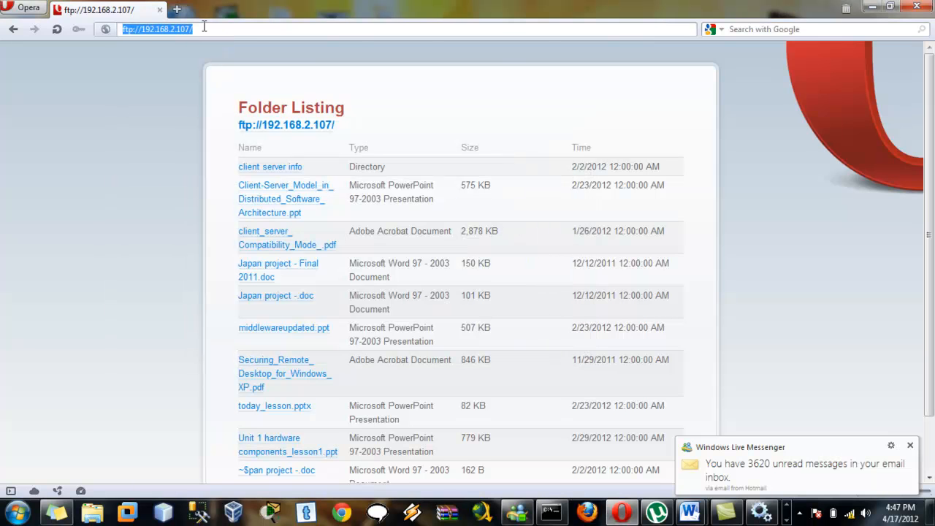
- Replace the local FTP address with ftp://190.213., checking the public IP in the ipconfig output
{"action": "key", "text": "BackSpace"}
{"action": "type", "text": "ftp:"}
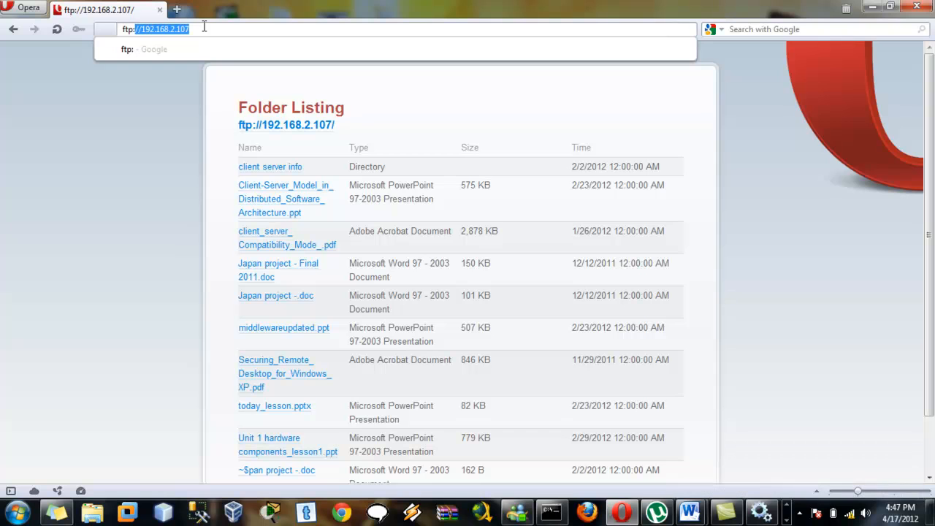
{"action": "type", "text": "//190.83"}
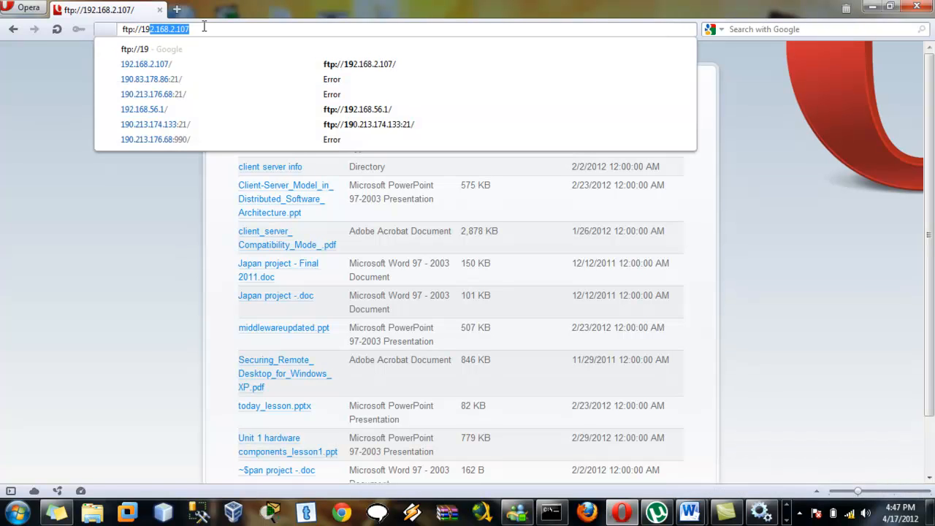
{"action": "left_click", "coordinate": [548, 513]}
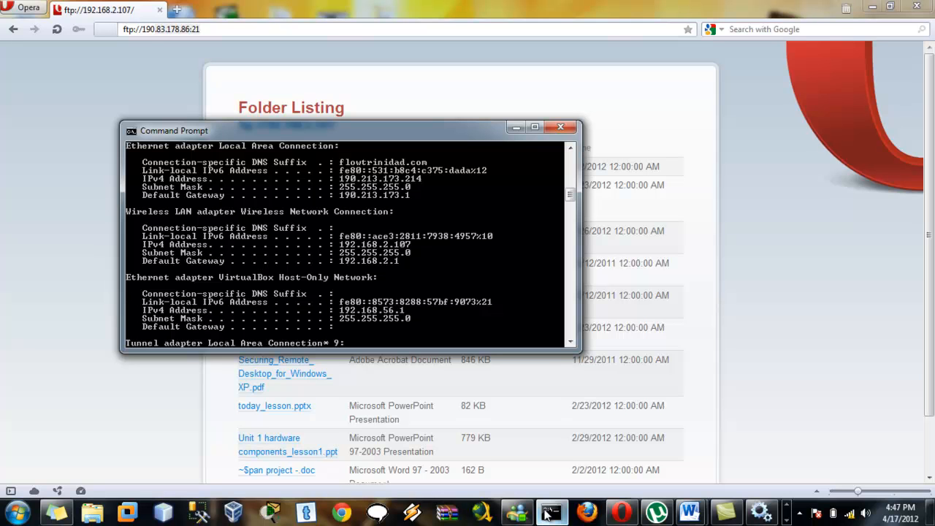
{"action": "left_click", "coordinate": [549, 513]}
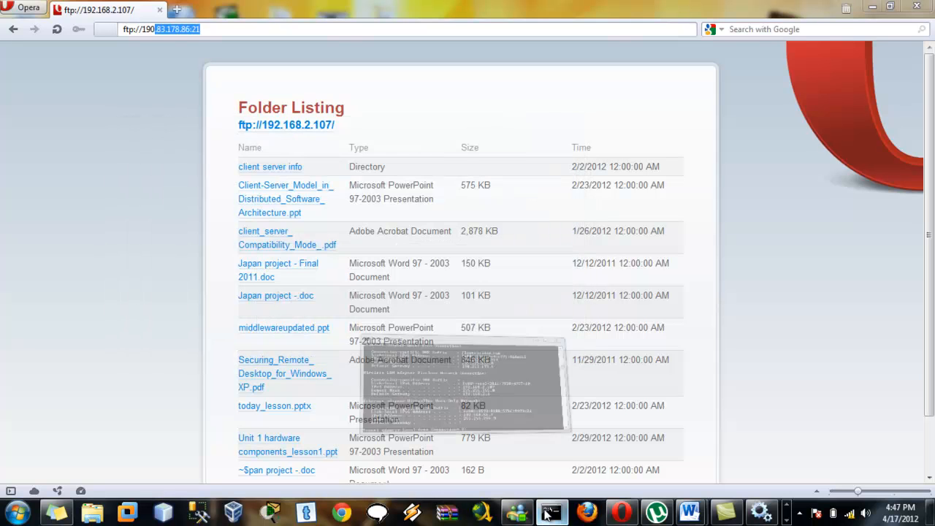
{"action": "left_click", "coordinate": [169, 28]}
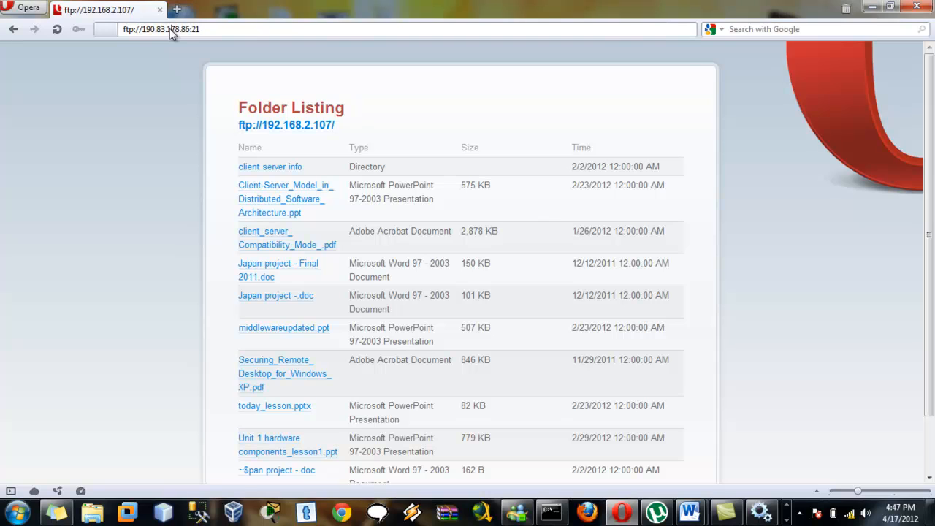
{"action": "key", "text": "BackSpace"}
{"action": "key", "text": "BackSpace"}
{"action": "key", "text": "BackSpace"}
{"action": "key", "text": "BackSpace"}
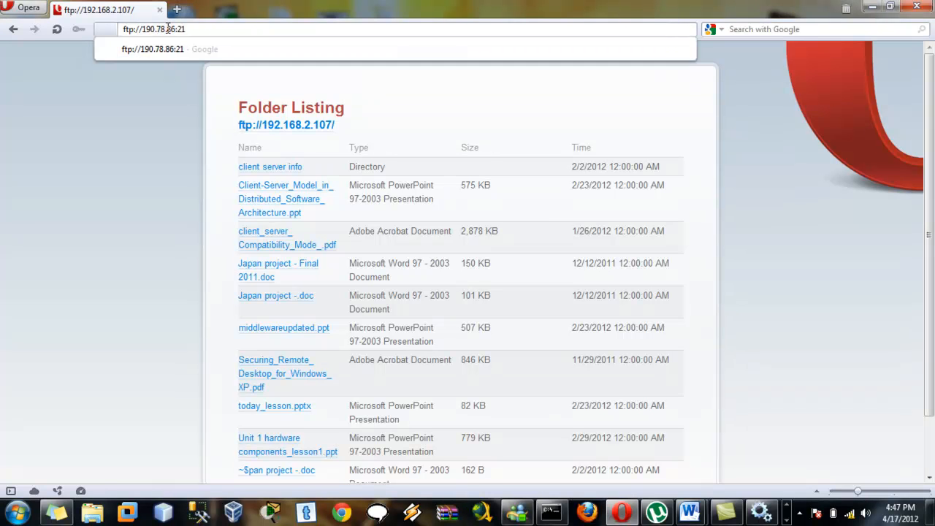
{"action": "type", "text": "1"}
{"action": "key", "text": "BackSpace"}
{"action": "key", "text": "BackSpace"}
{"action": "type", "text": ".213."}
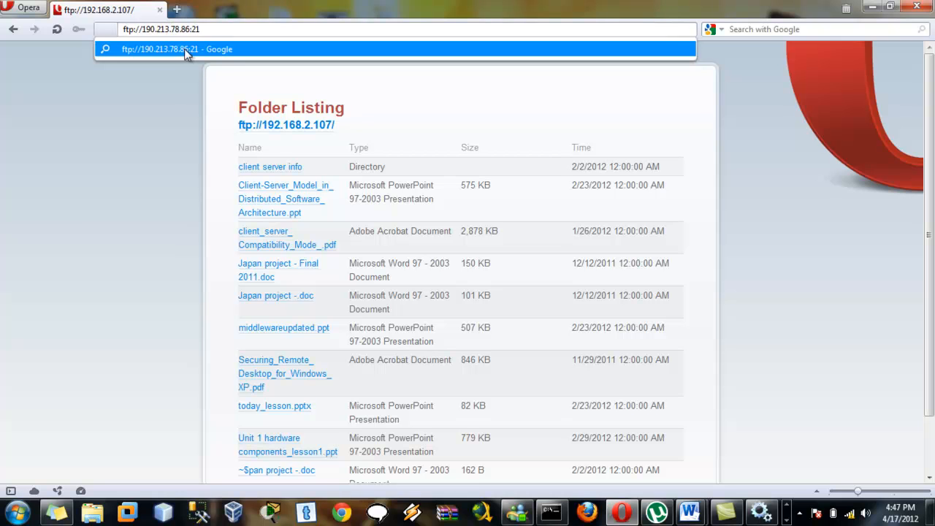
- Correct the address to ftp://190.213.173.214 and load it to reach the login prompt
{"action": "left_click", "coordinate": [549, 521]}
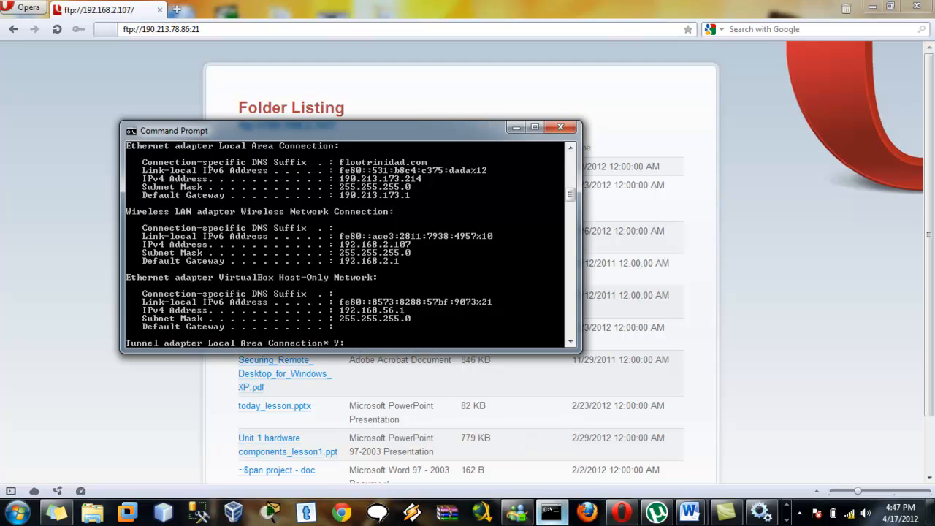
{"action": "left_click", "coordinate": [549, 516]}
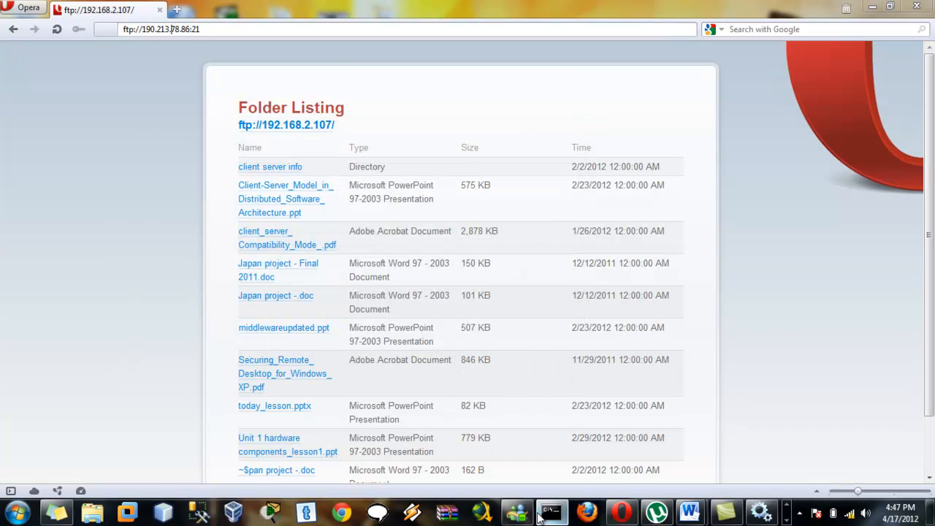
{"action": "left_click_drag", "start_coordinate": [201, 29], "coordinate": [173, 30]}
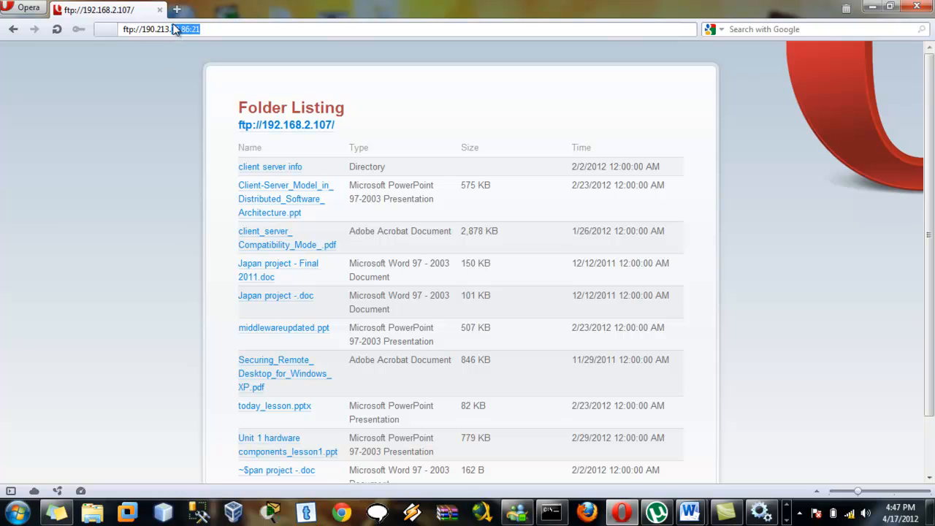
{"action": "key", "text": "BackSpace"}
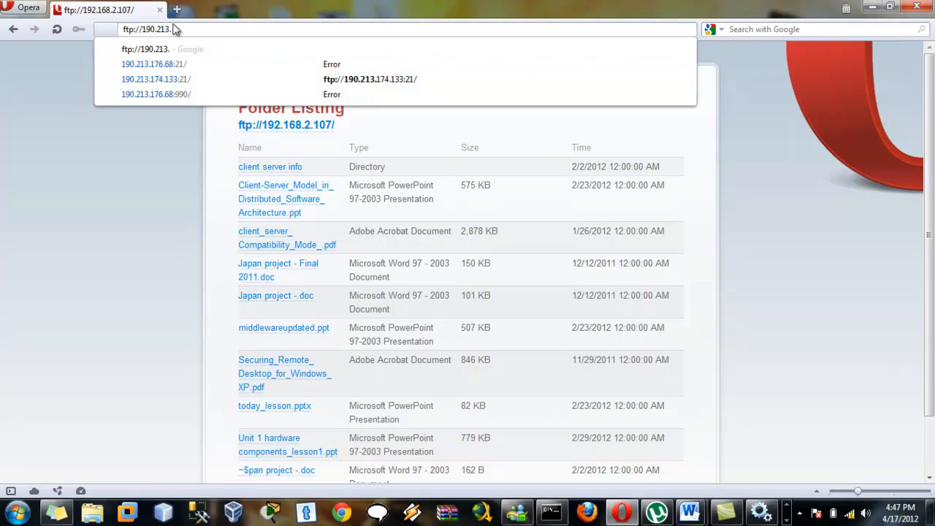
{"action": "type", "text": "173"}
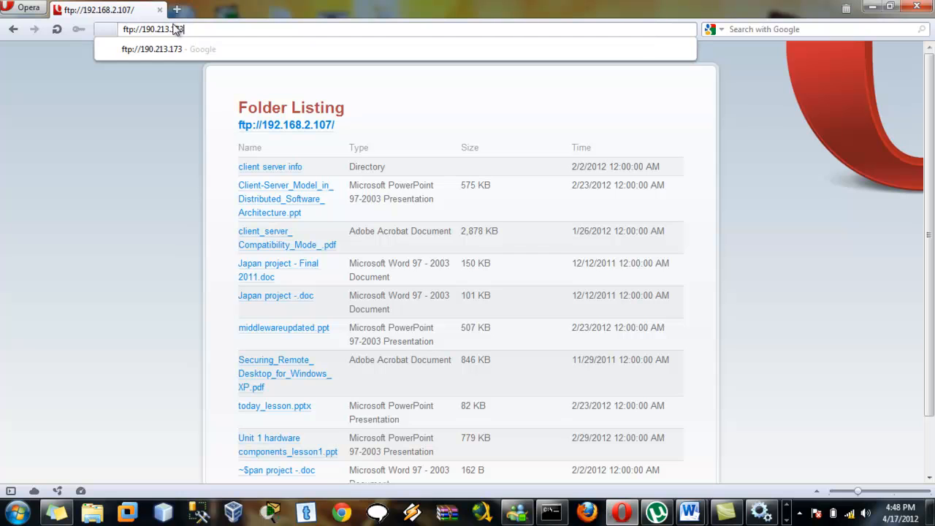
{"action": "type", "text": ".214"}
{"action": "key", "text": "Return"}
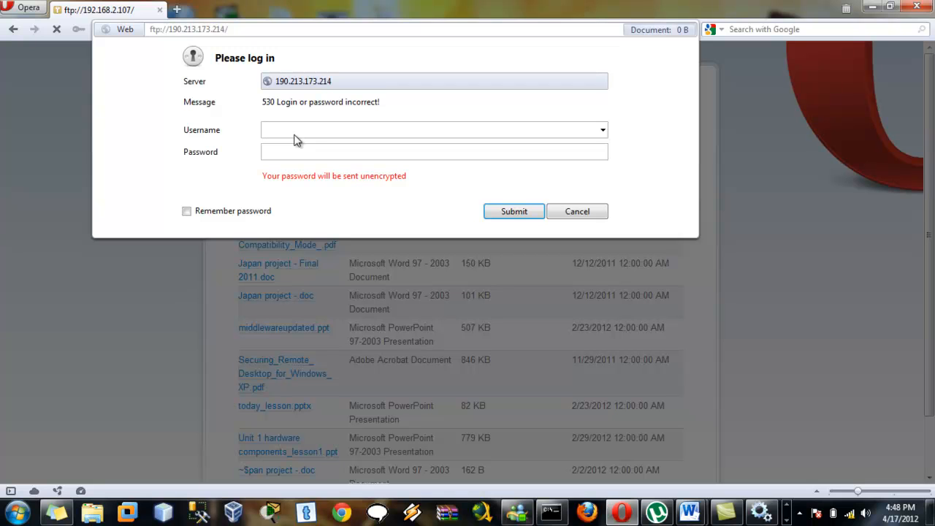
- Enter the FTP account credentials and submit them to list ftp://190.213.173.214/
{"action": "key", "text": "Return"}
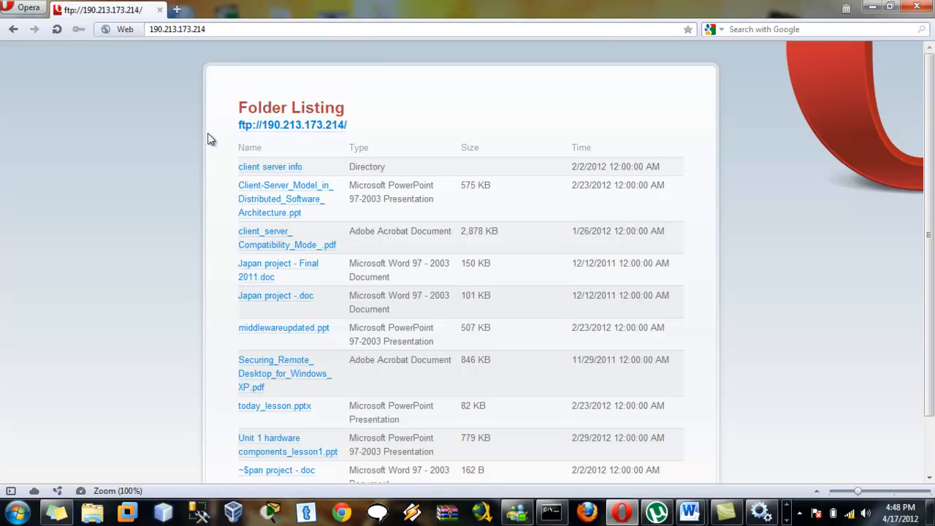
- Add port 21 so the address reads ftp://190.213.173.214:21/
{"action": "left_click", "coordinate": [208, 29]}
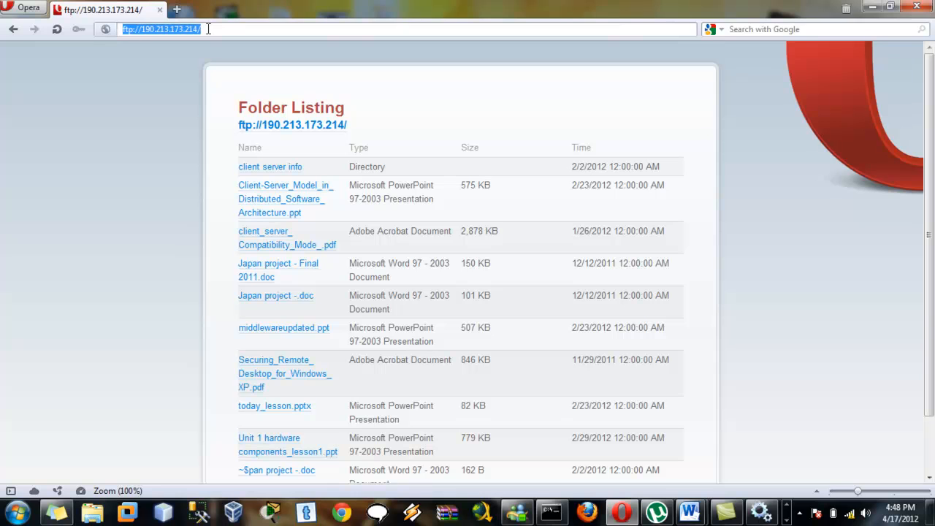
{"action": "left_click", "coordinate": [199, 31]}
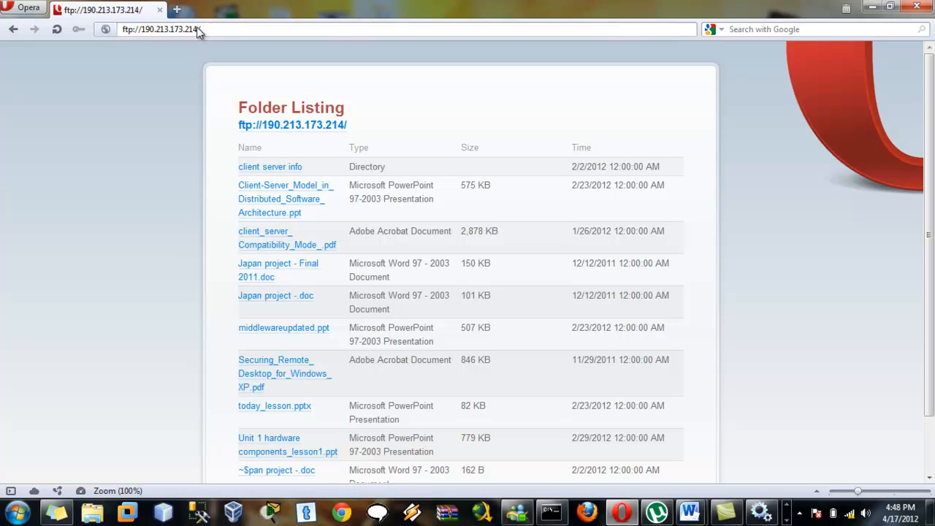
{"action": "type", "text": ":21"}
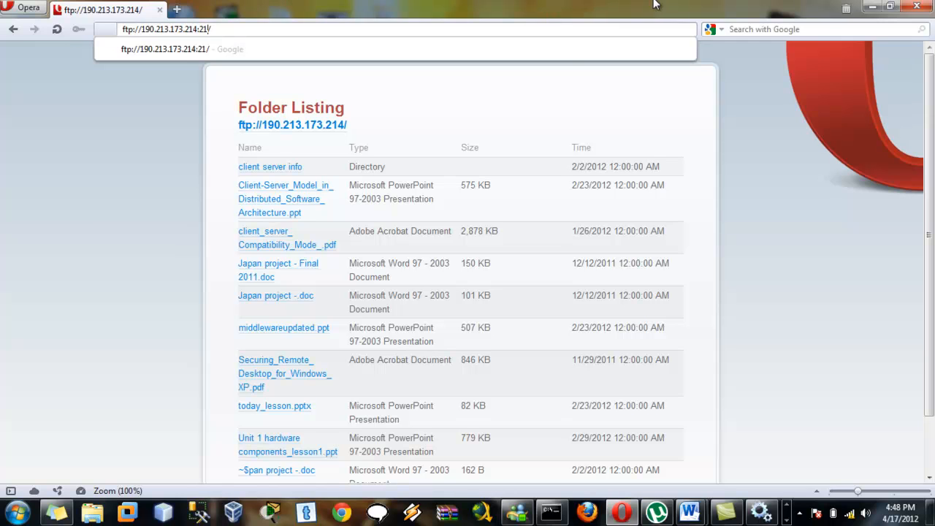
{"action": "left_click", "coordinate": [786, 510]}
{"action": "left_click", "coordinate": [788, 520]}
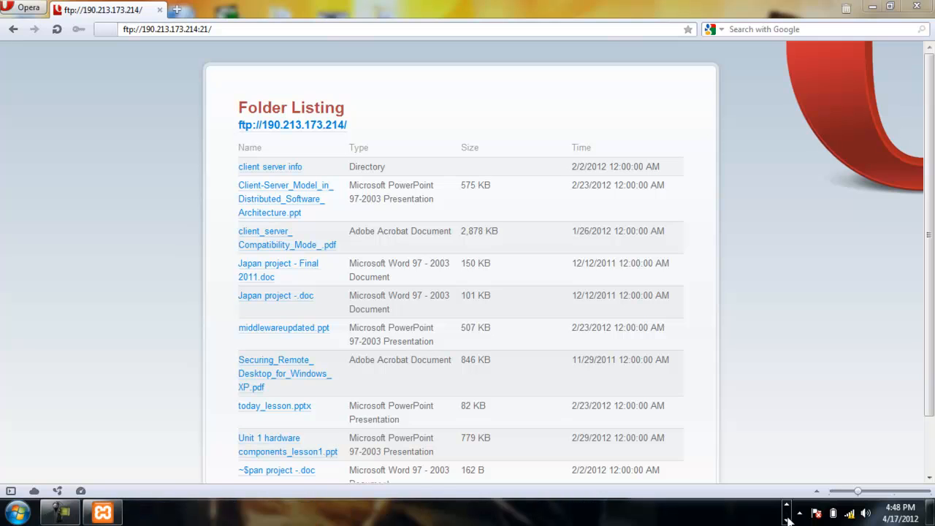
{"action": "left_click", "coordinate": [60, 512]}
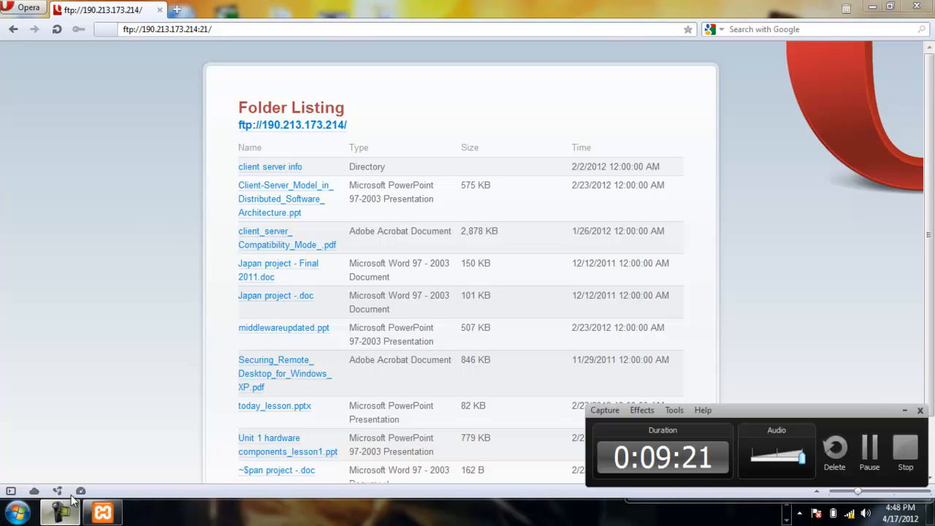